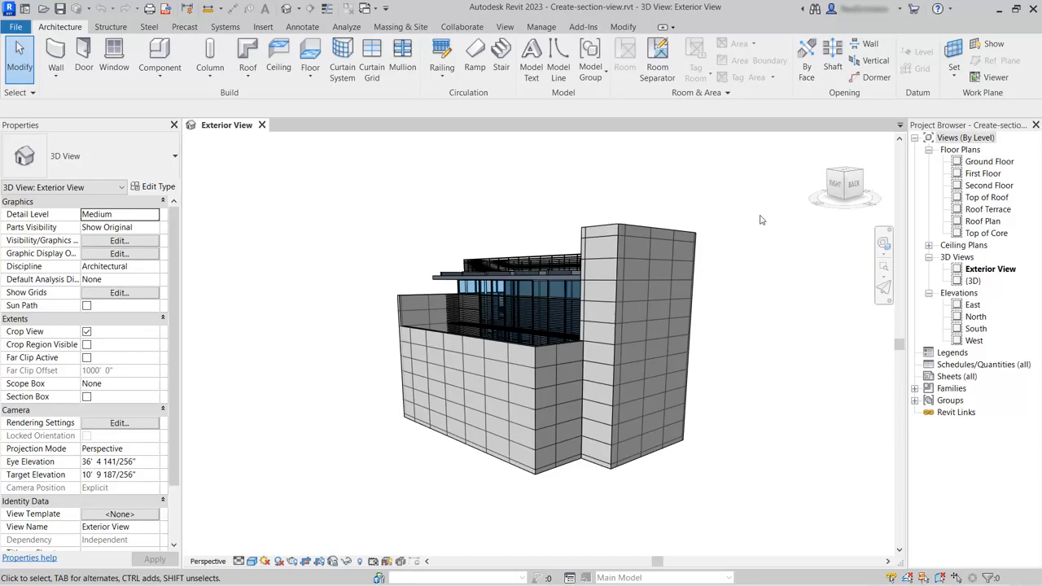
# - In the Ground Floor plan, draw a vertical section line through both staircases, extending beyond both ends of the building
pyautogui.click(989, 162)
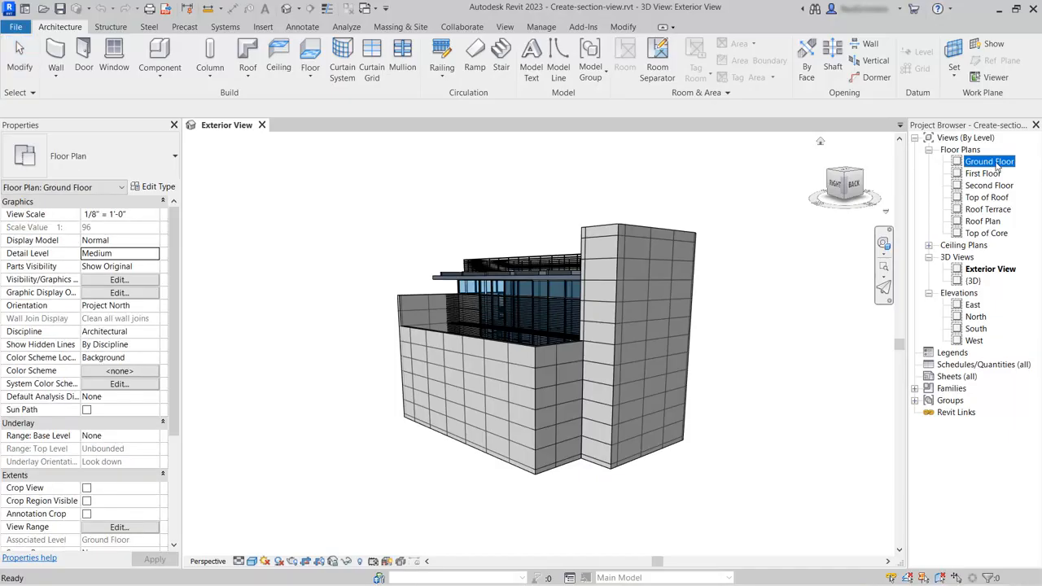
pyautogui.doubleClick(989, 162)
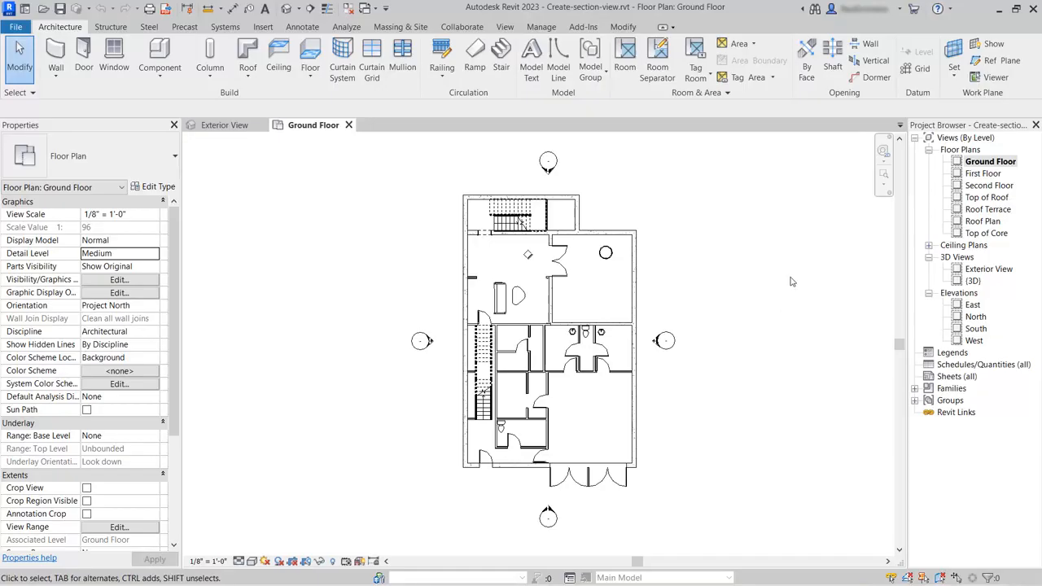
pyautogui.click(506, 27)
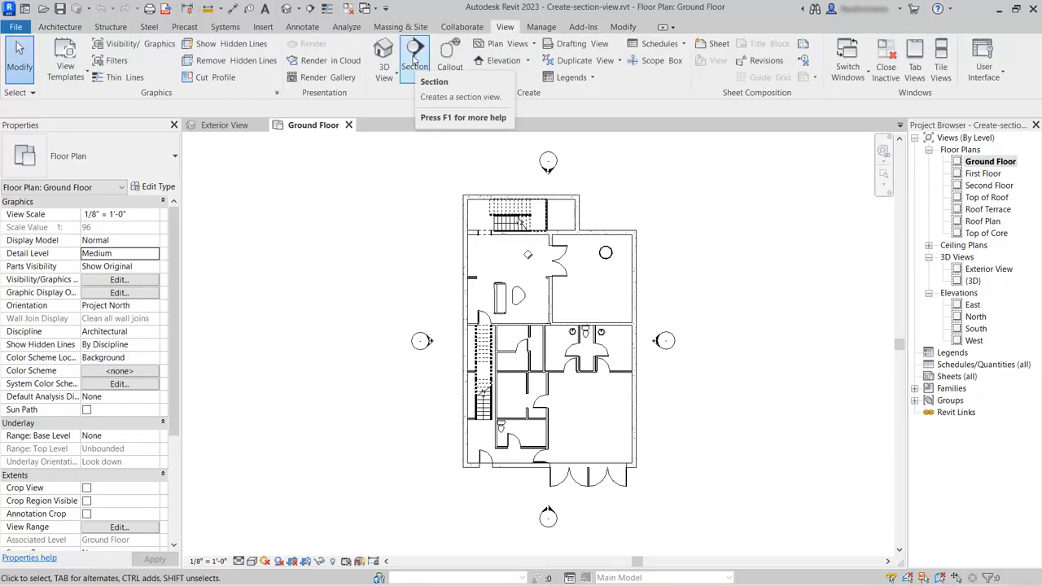
pyautogui.click(415, 61)
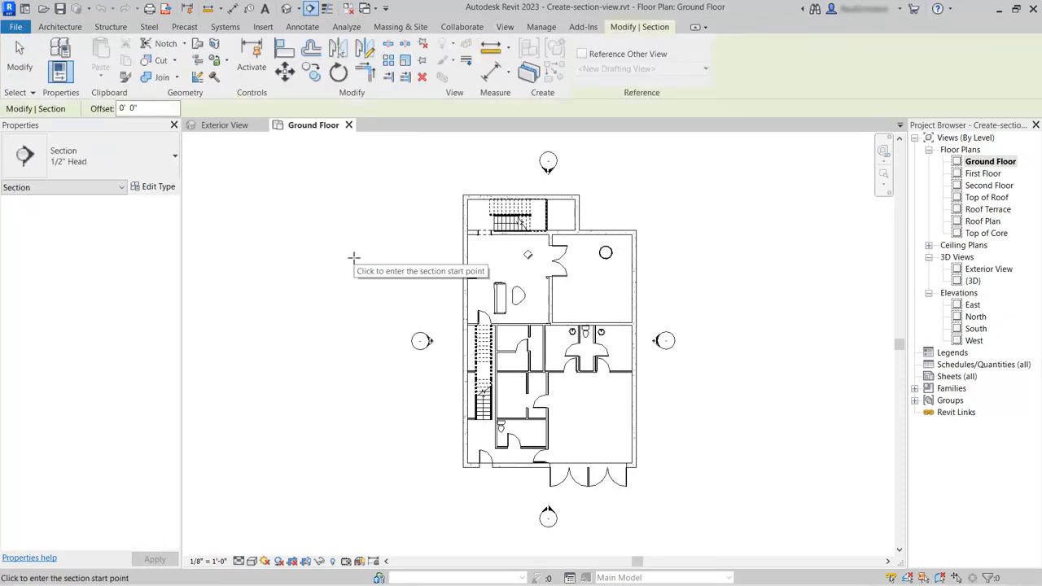
pyautogui.click(484, 168)
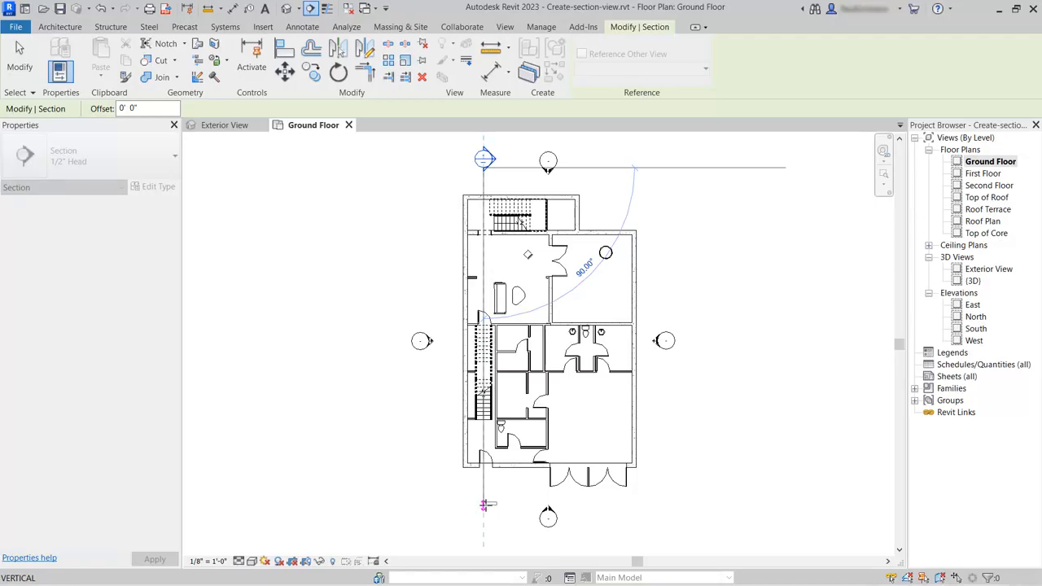
pyautogui.click(484, 505)
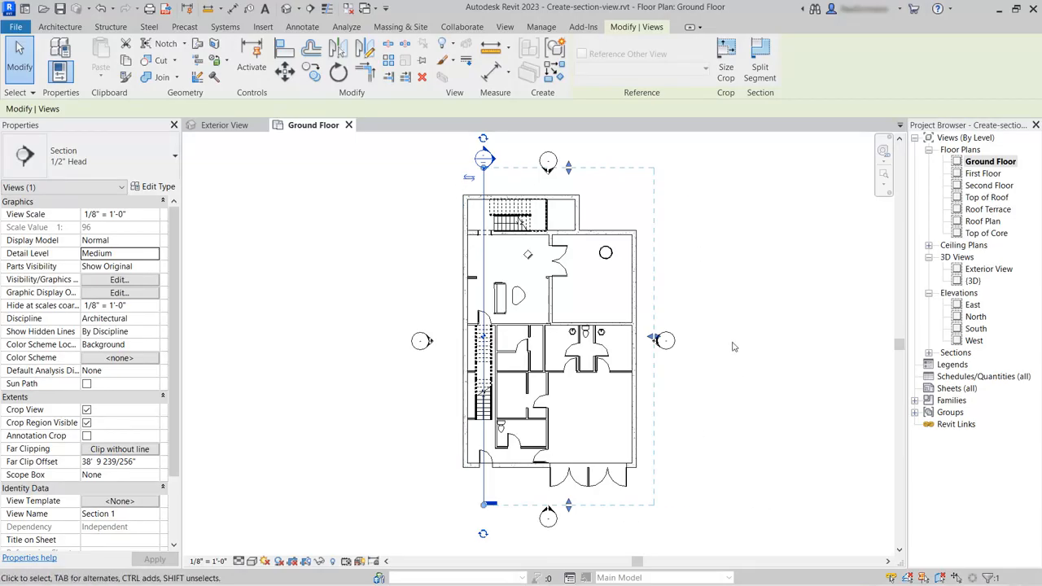
# - Open the new Section 1 view and clear the selection of its crop region
pyautogui.click(929, 354)
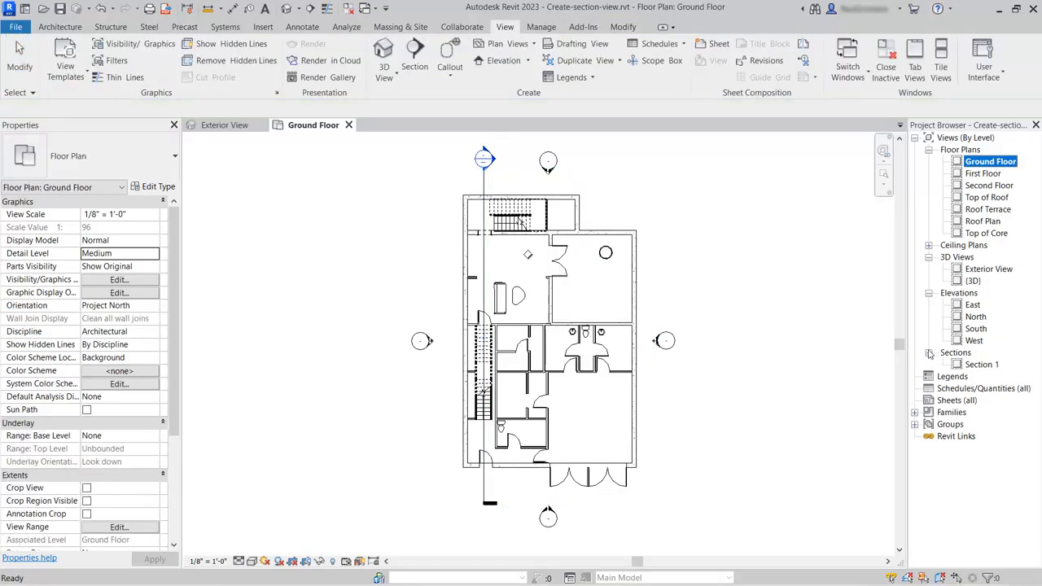
pyautogui.doubleClick(981, 365)
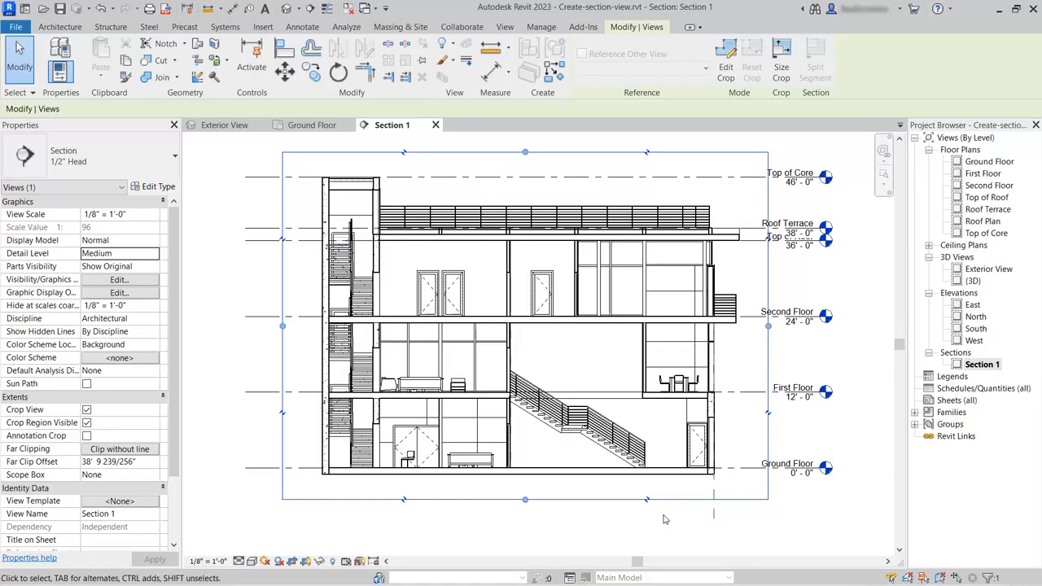
pyautogui.click(351, 533)
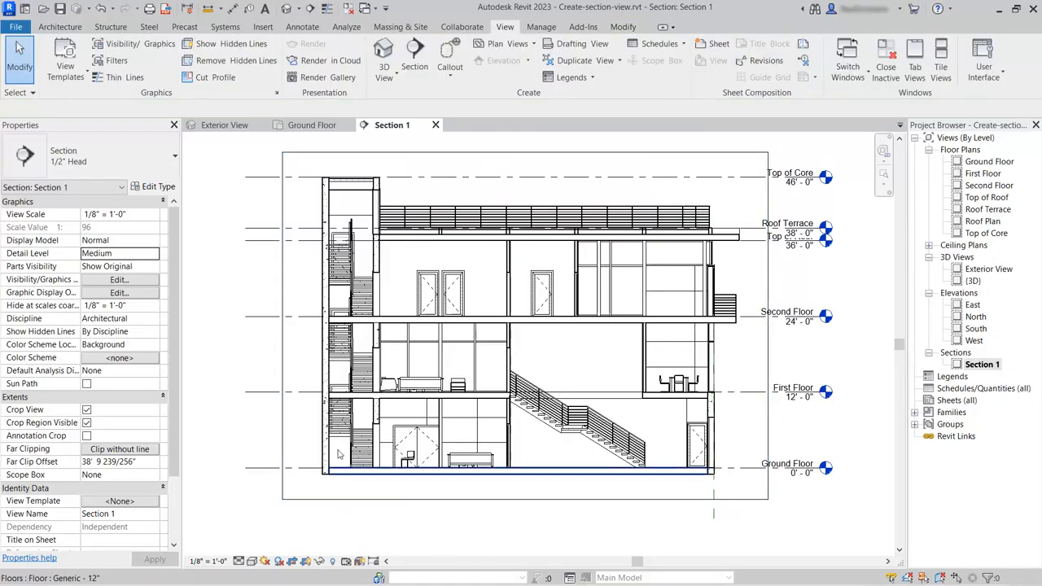
# - Inspect the cut walls and floors near the stair core and set the section view's detail level to Coarse
pyautogui.scroll(5, 340, 454)
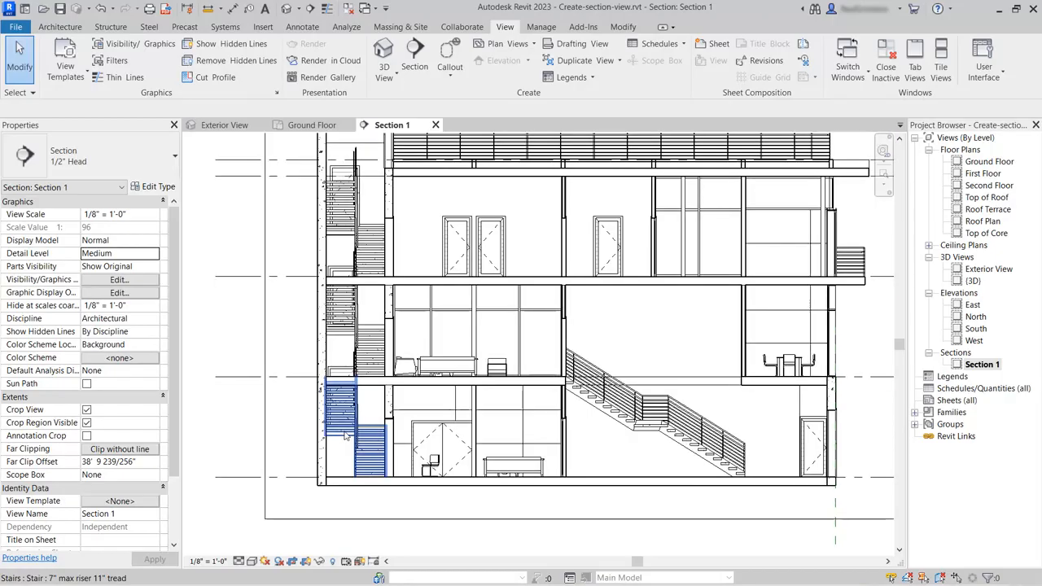
pyautogui.scroll(2, 378, 390)
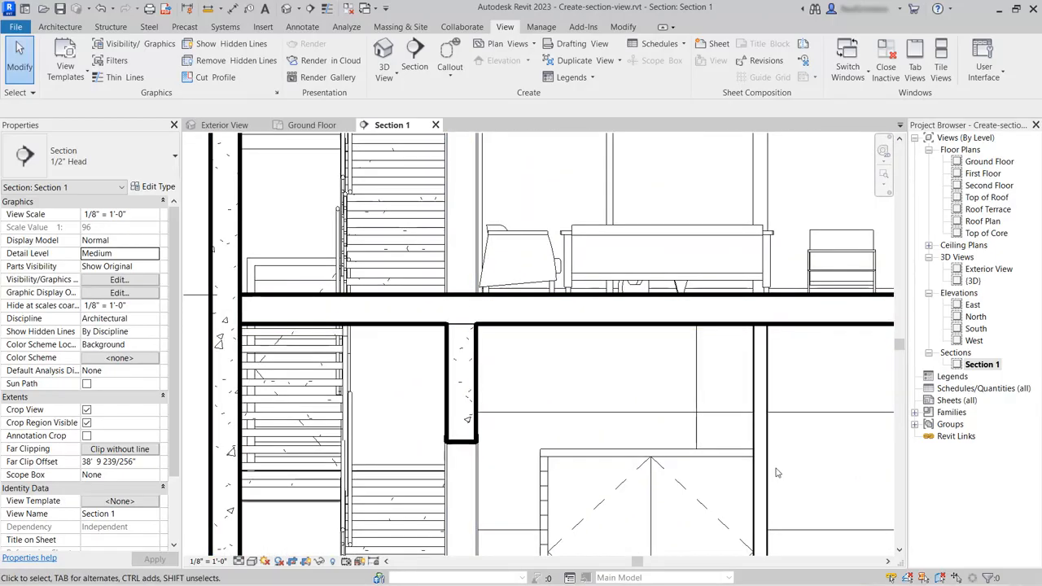
pyautogui.scroll(-1, 415, 253)
pyautogui.scroll(-1, 415, 253)
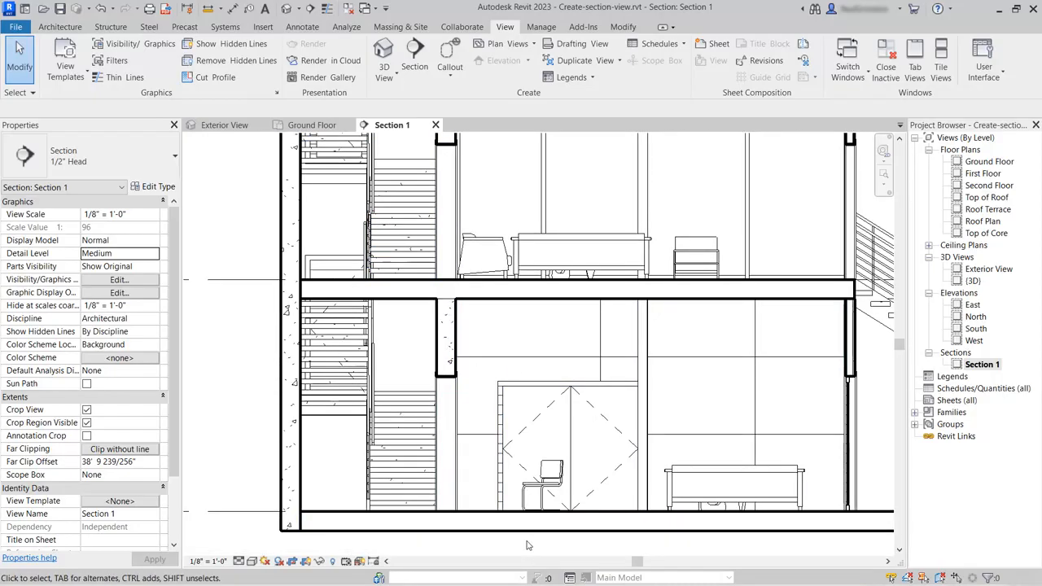
pyautogui.click(240, 562)
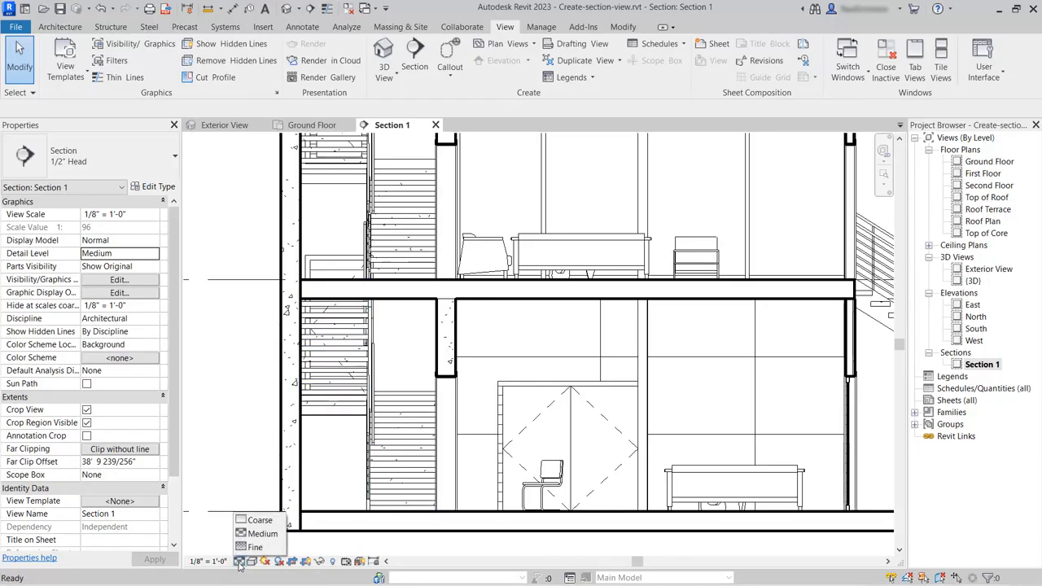
pyautogui.click(259, 520)
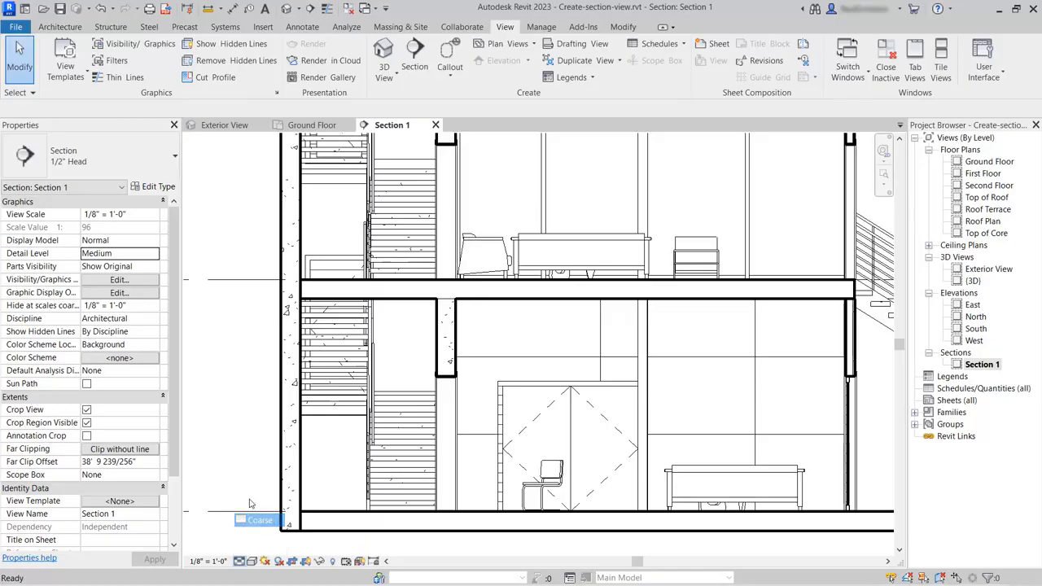
pyautogui.scroll(-5, 238, 407)
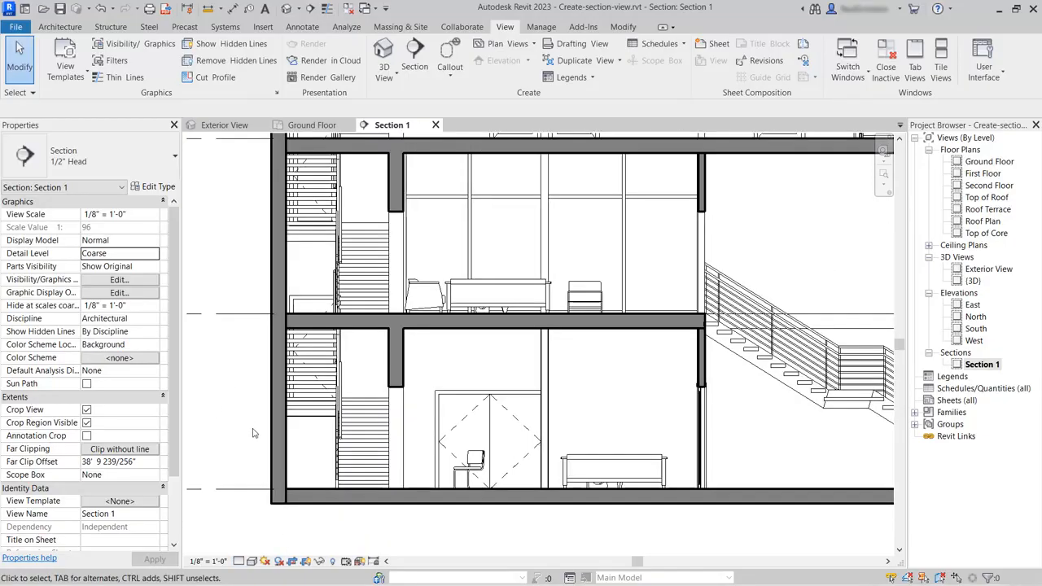
pyautogui.scroll(-2, 417, 442)
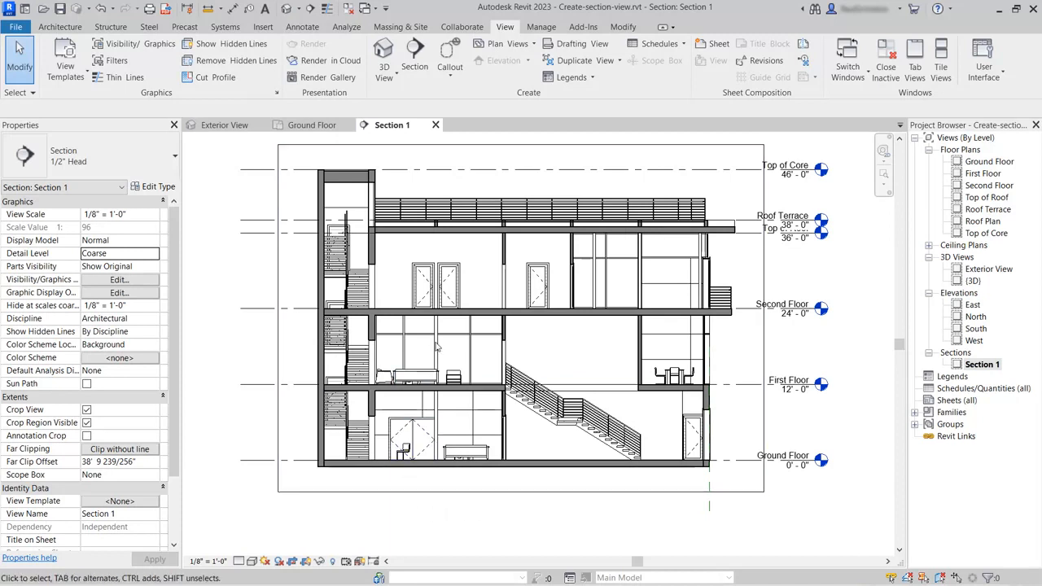
# - Examine the coarse scale fill settings in the type properties of the Second Floor slab, leaving them as they are
pyautogui.click(469, 311)
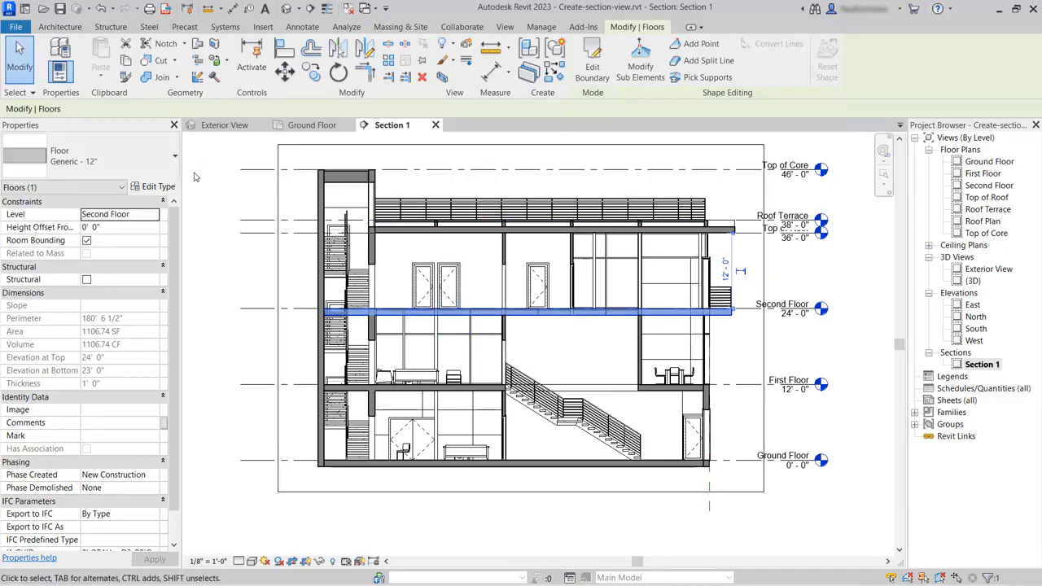
pyautogui.click(151, 188)
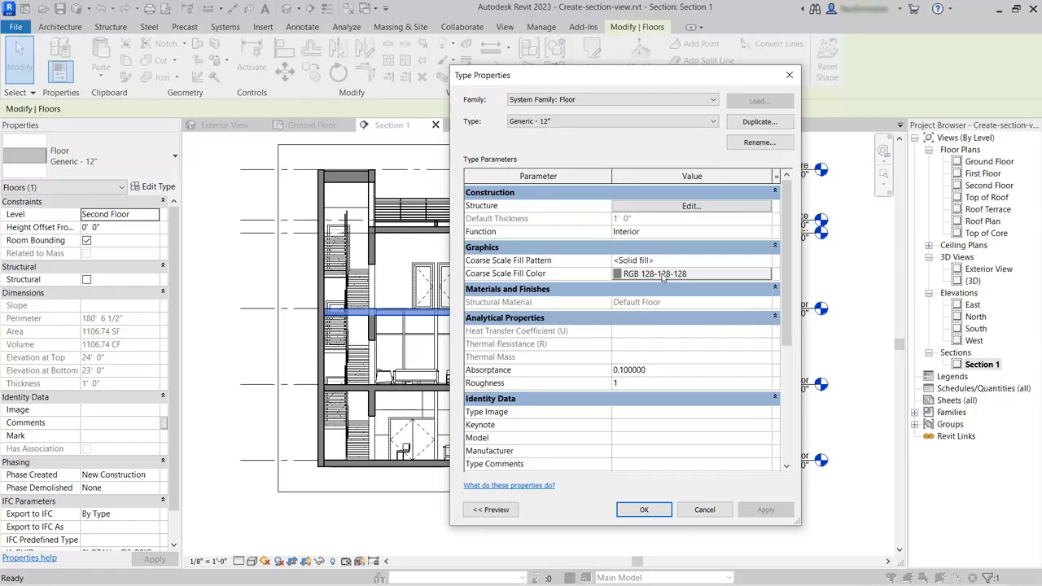
pyautogui.click(704, 511)
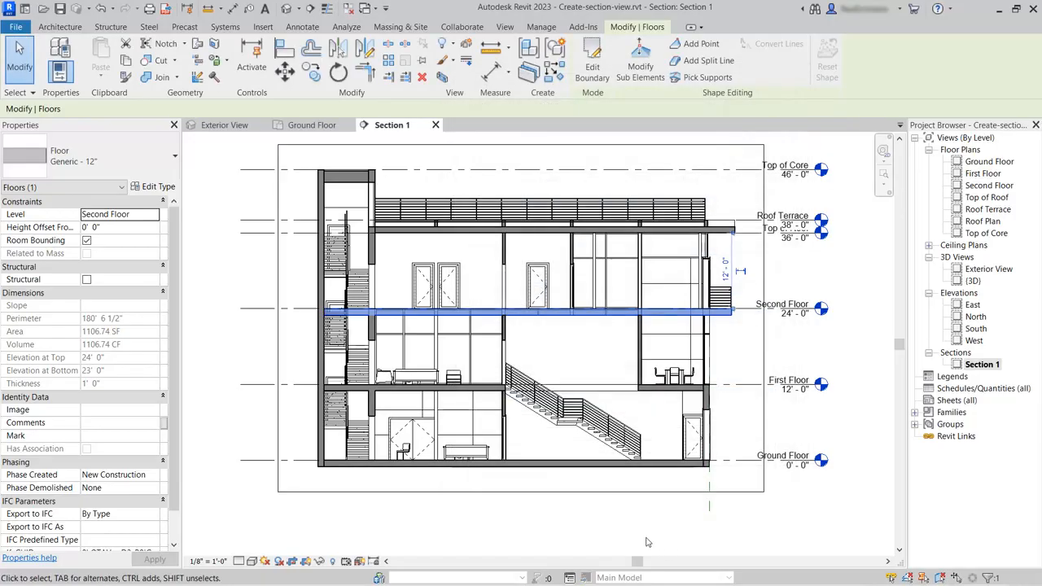
pyautogui.click(620, 533)
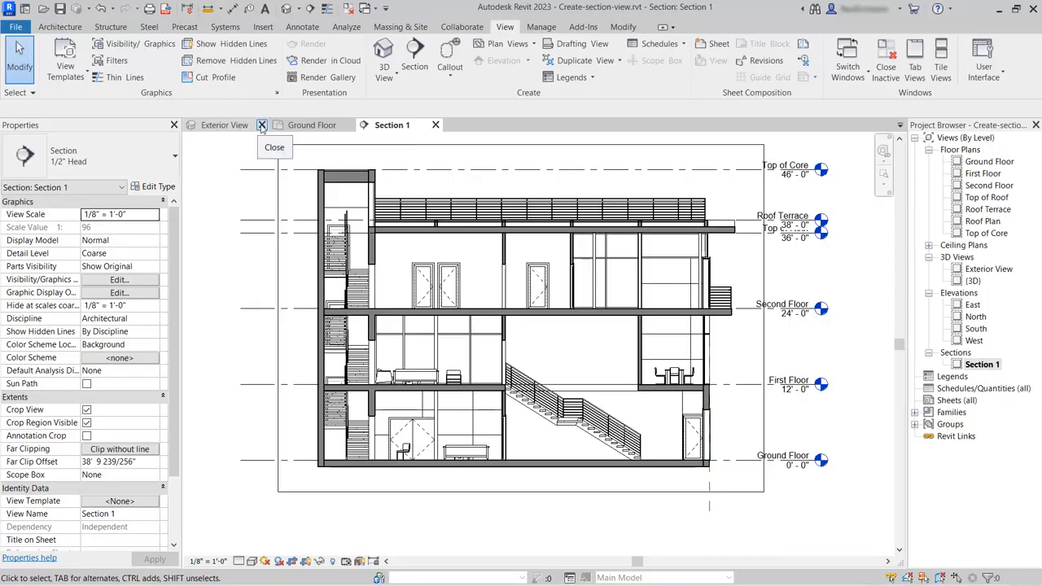
# - Close the Exterior View and tile Section 1 beside the Ground Floor plan, giving the section view more width
pyautogui.click(261, 125)
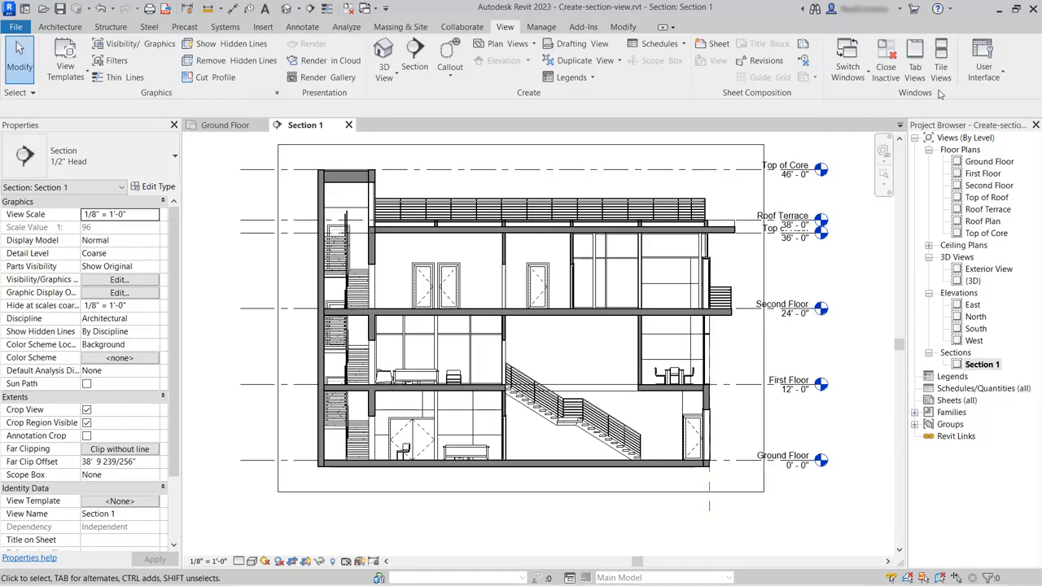
pyautogui.click(940, 61)
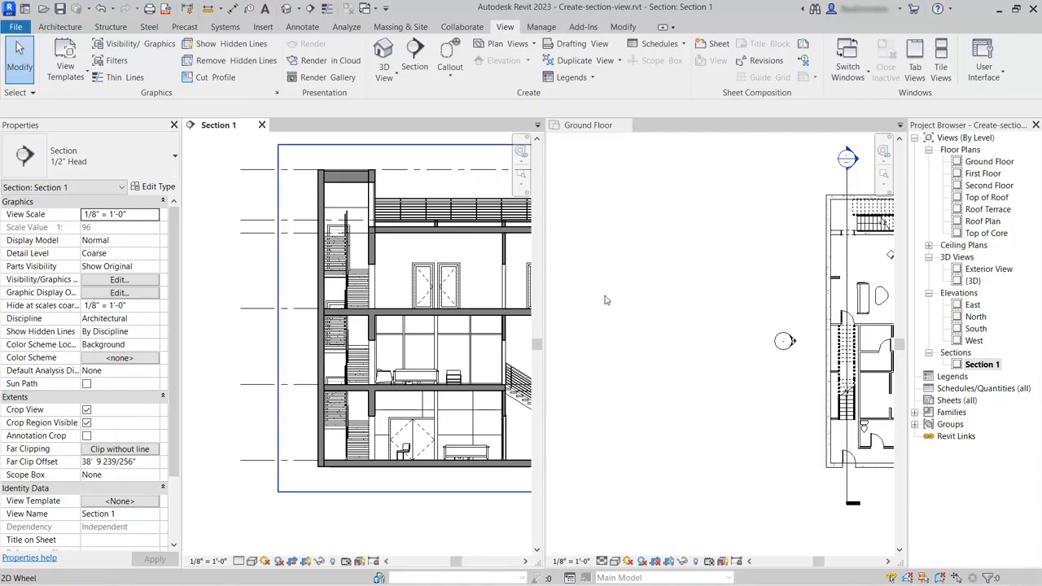
pyautogui.moveTo(545, 313); pyautogui.dragTo(662, 314)
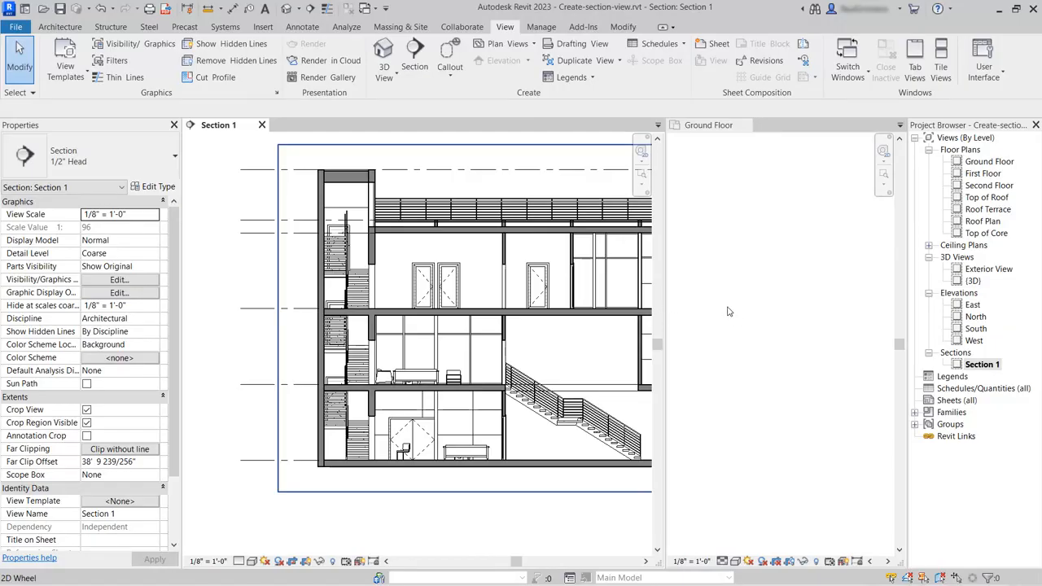
# - Fit the contents of both tiled views to their windows with Zoom All to Fit
pyautogui.click(642, 186)
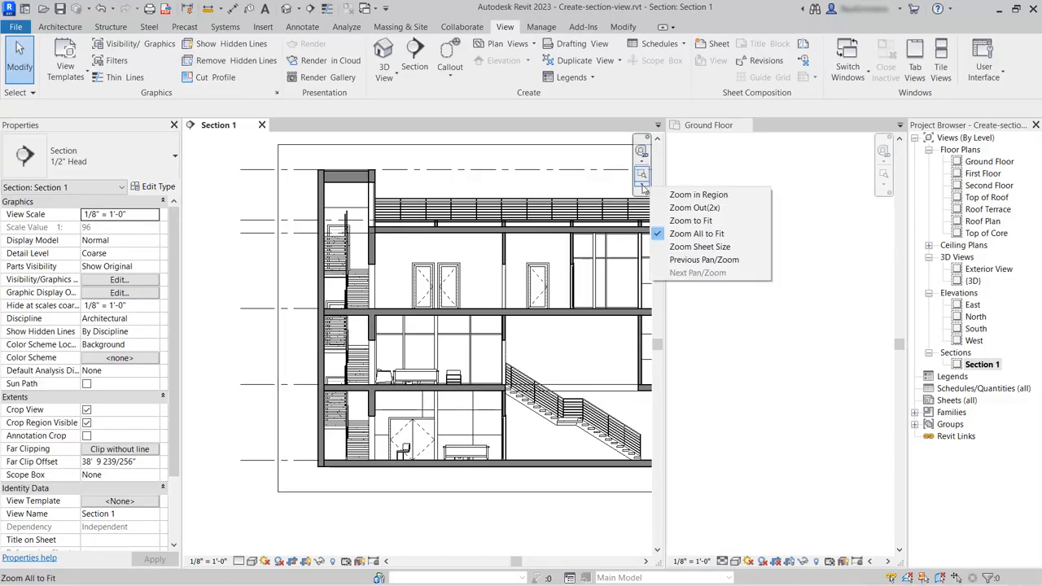
pyautogui.click(686, 235)
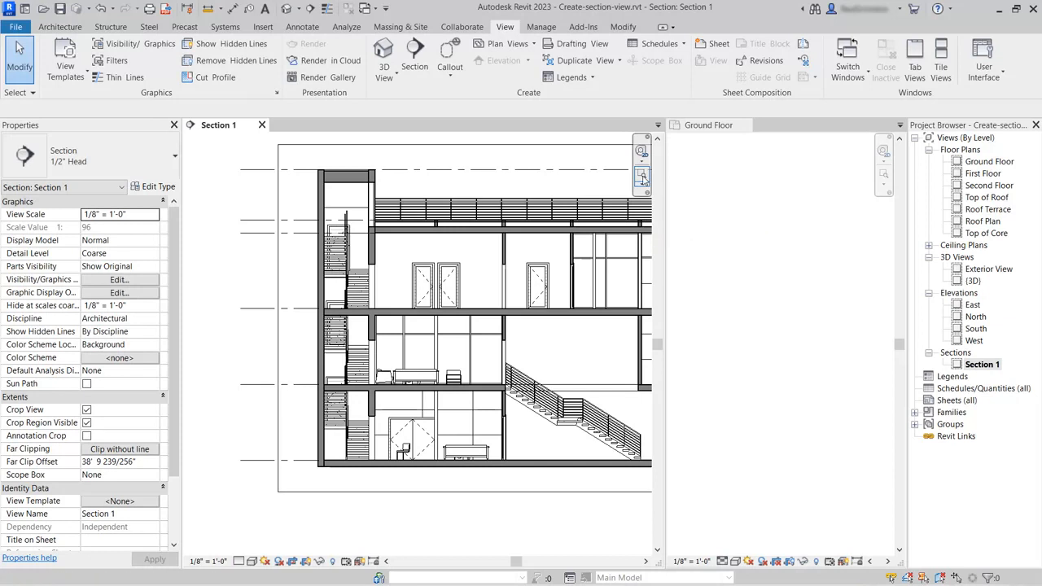
pyautogui.click(642, 178)
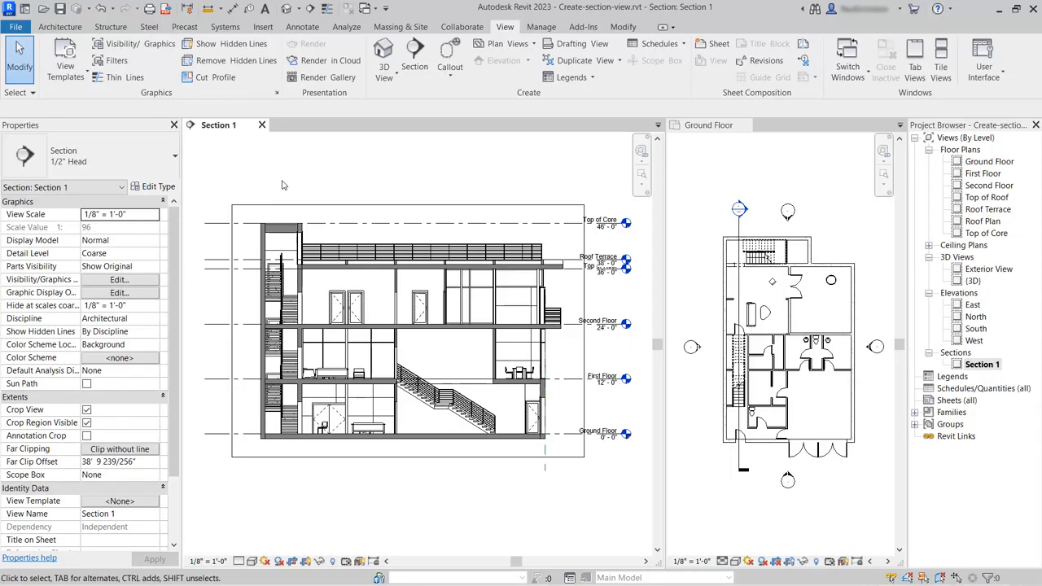
# - Select the section line in the Ground Floor plan, flip its viewing direction and flip it back
pyautogui.click(742, 229)
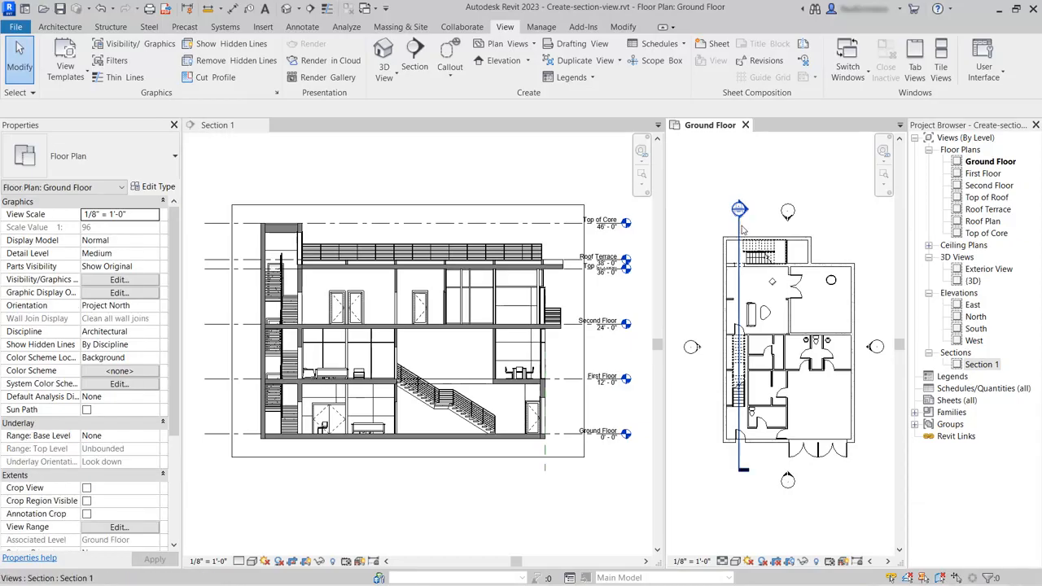
pyautogui.click(740, 230)
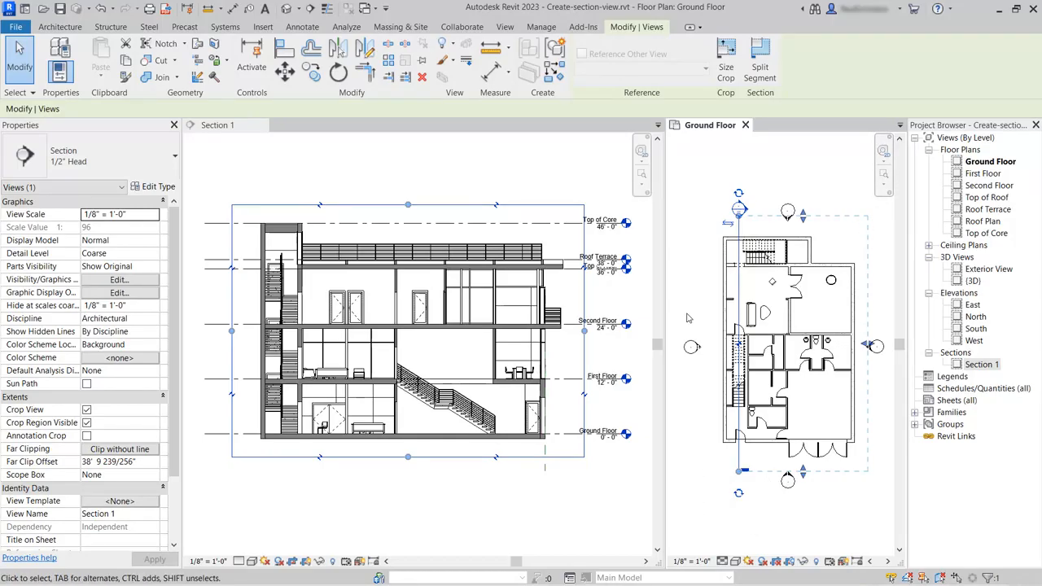
pyautogui.click(728, 222)
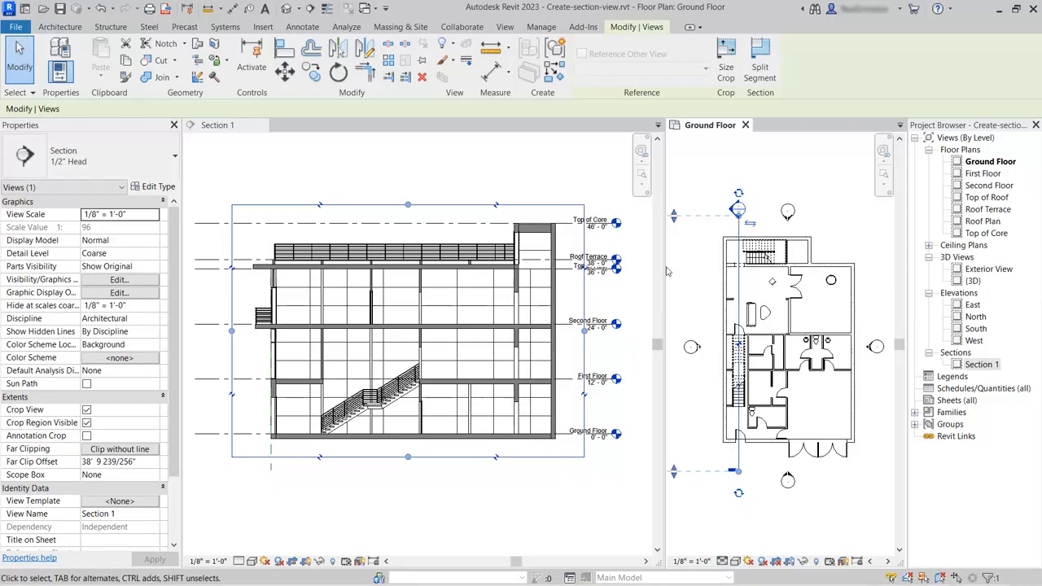
pyautogui.click(749, 224)
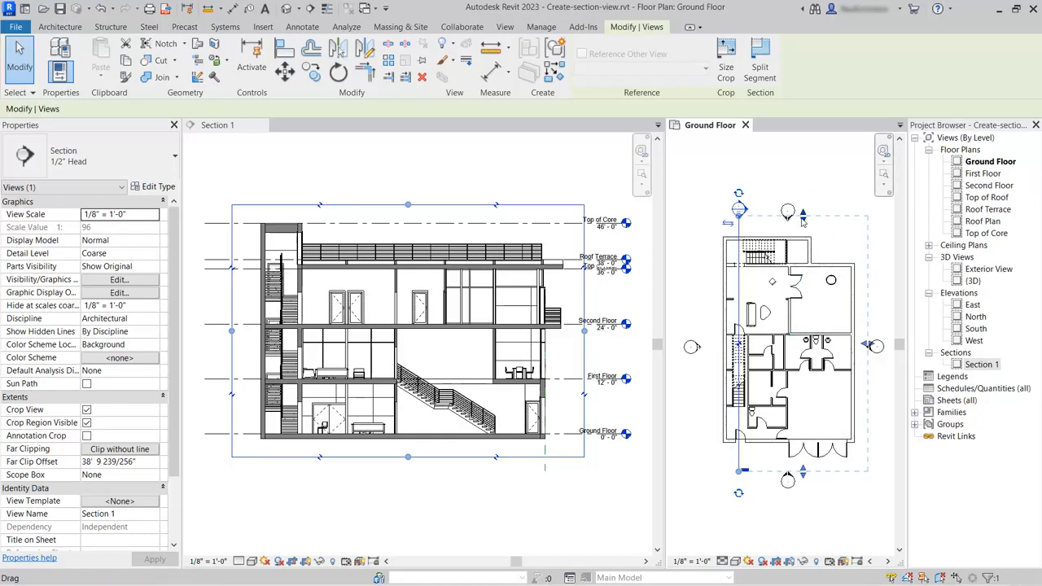
# - Shorten the section's crop extent in plan to mid-building, and stretch the crop region in Section 1 back out past the stair core
pyautogui.moveTo(802, 218); pyautogui.dragTo(803, 328)
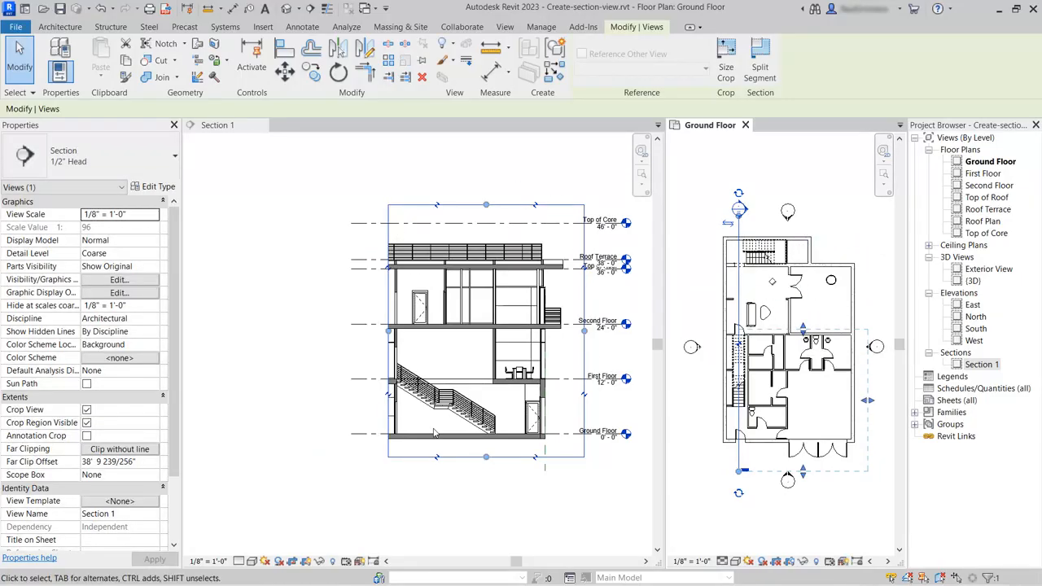
pyautogui.click(218, 125)
pyautogui.moveTo(387, 333); pyautogui.dragTo(247, 349)
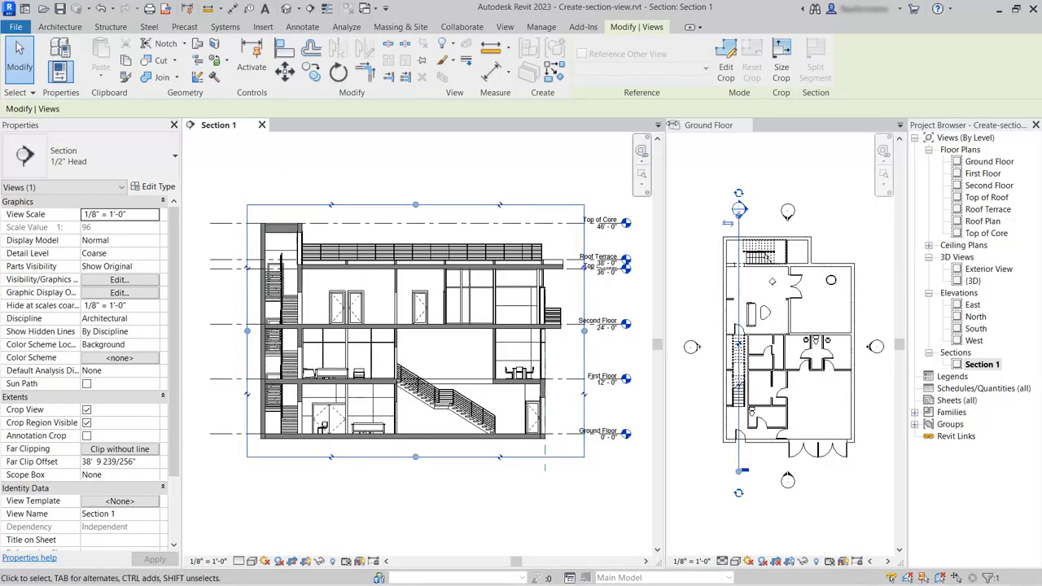
# - In the Ground Floor plan, pull the section's far clip in to about 6' 6", and extend it to about 23'
pyautogui.click(708, 125)
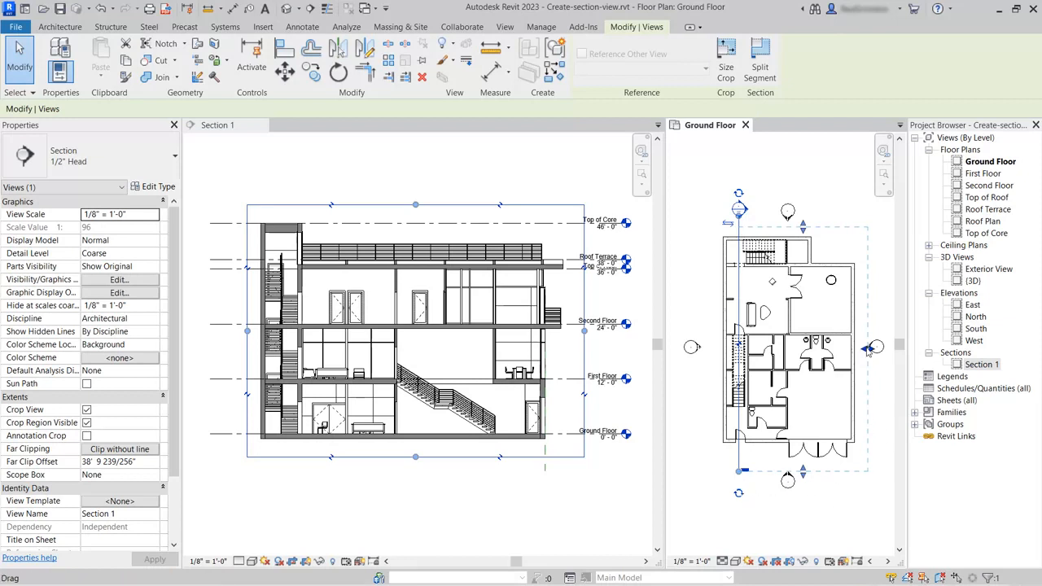
pyautogui.moveTo(868, 348); pyautogui.dragTo(760, 353)
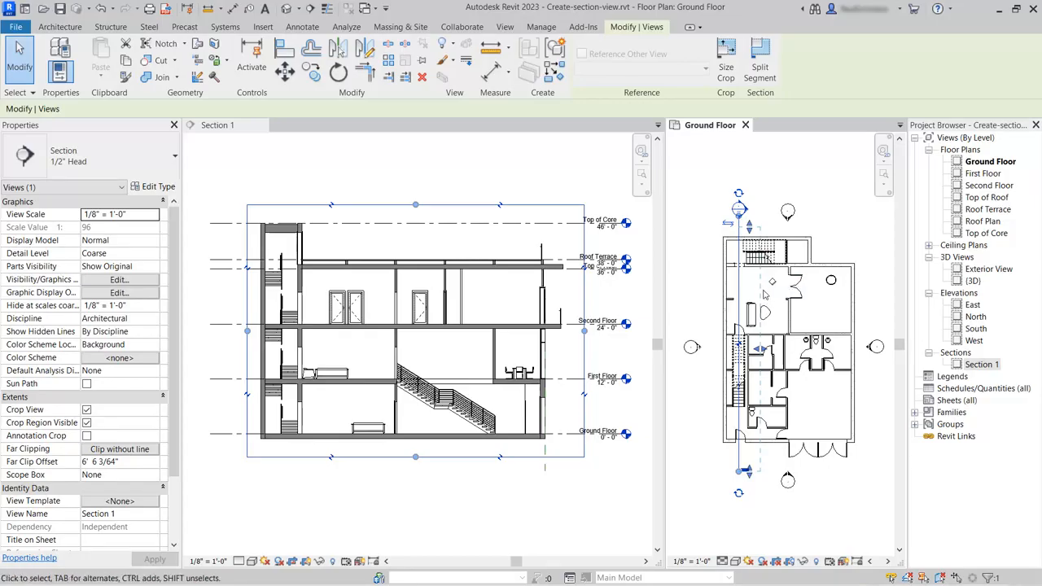
pyautogui.moveTo(760, 352); pyautogui.dragTo(817, 346)
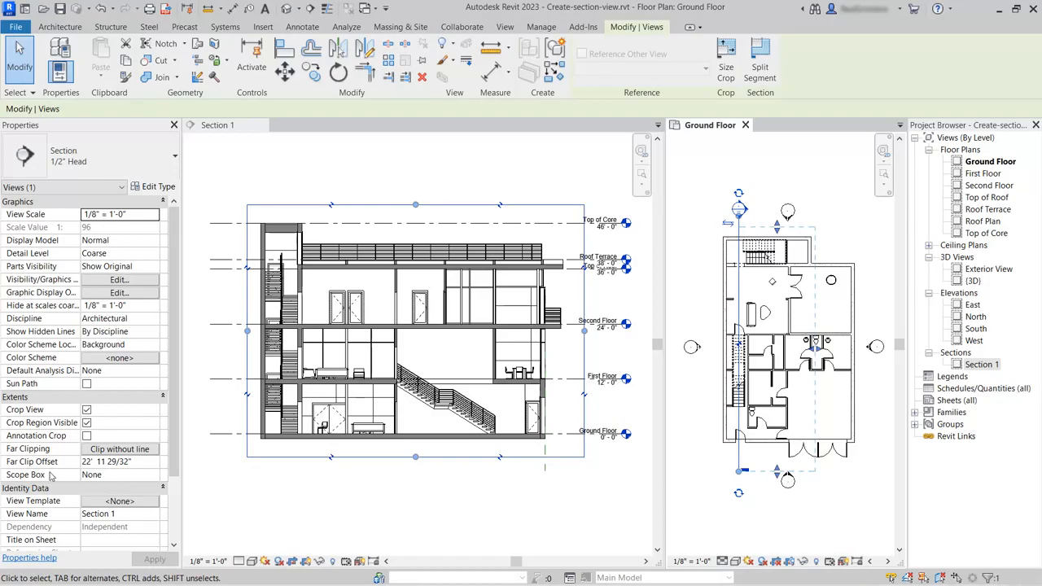
# - Set the section's Far Clip Offset to 2' 0", and raise it to 30' 0"
pyautogui.click(136, 462)
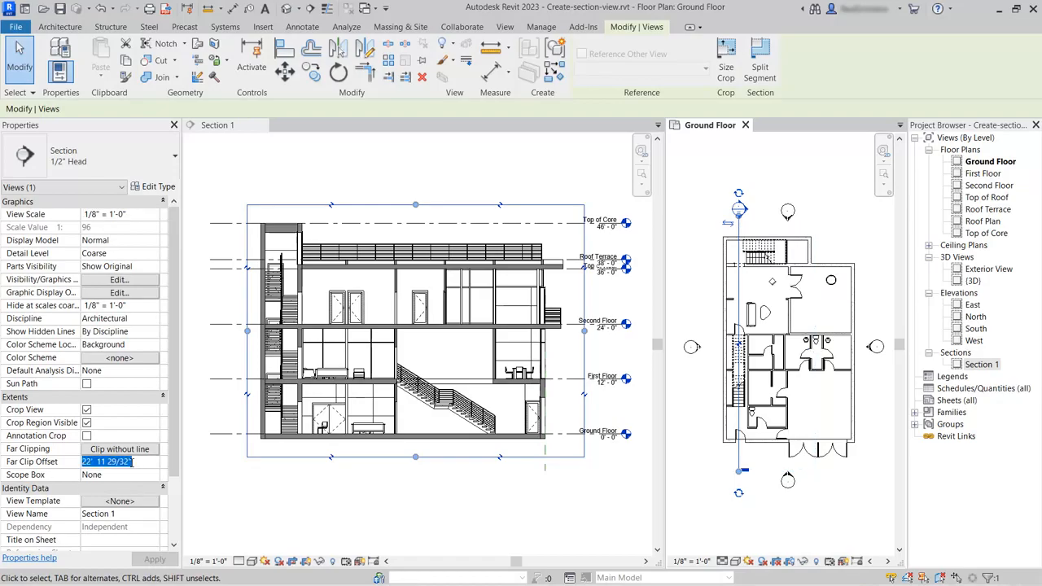
pyautogui.write('2\' 0"')
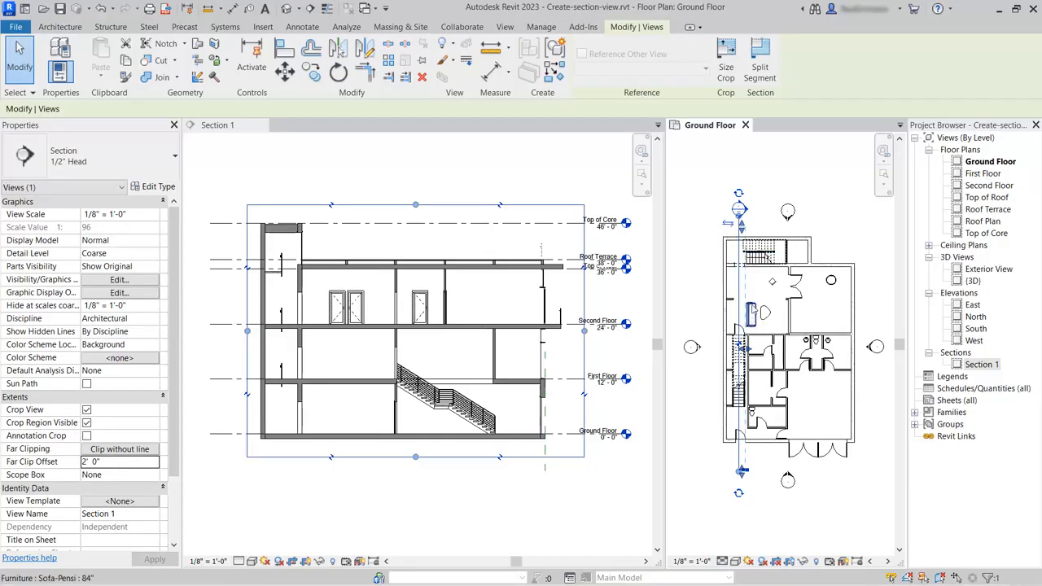
pyautogui.click(125, 462)
pyautogui.write('30\' 0"')
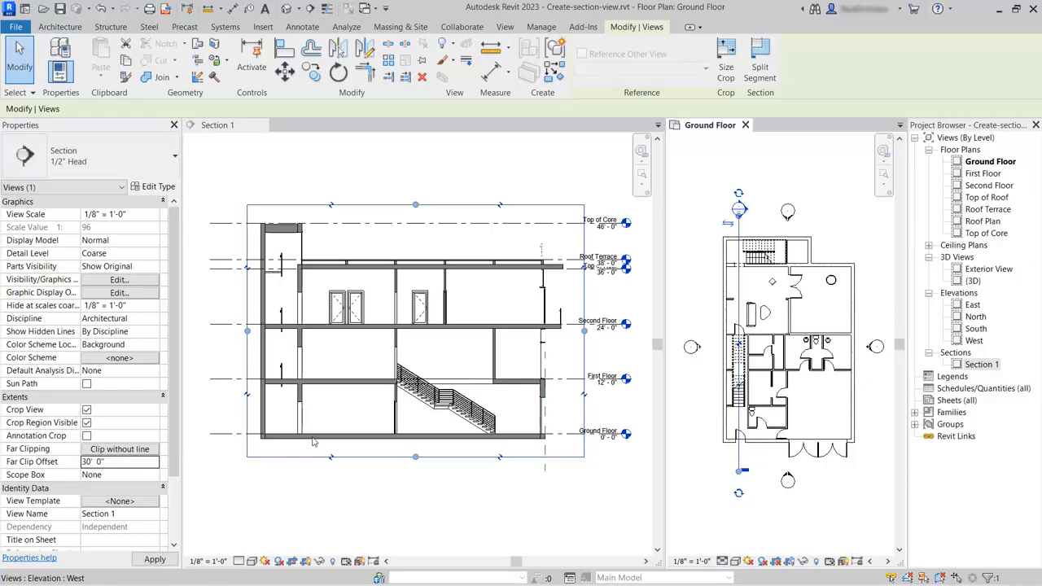
pyautogui.moveTo(321, 438)
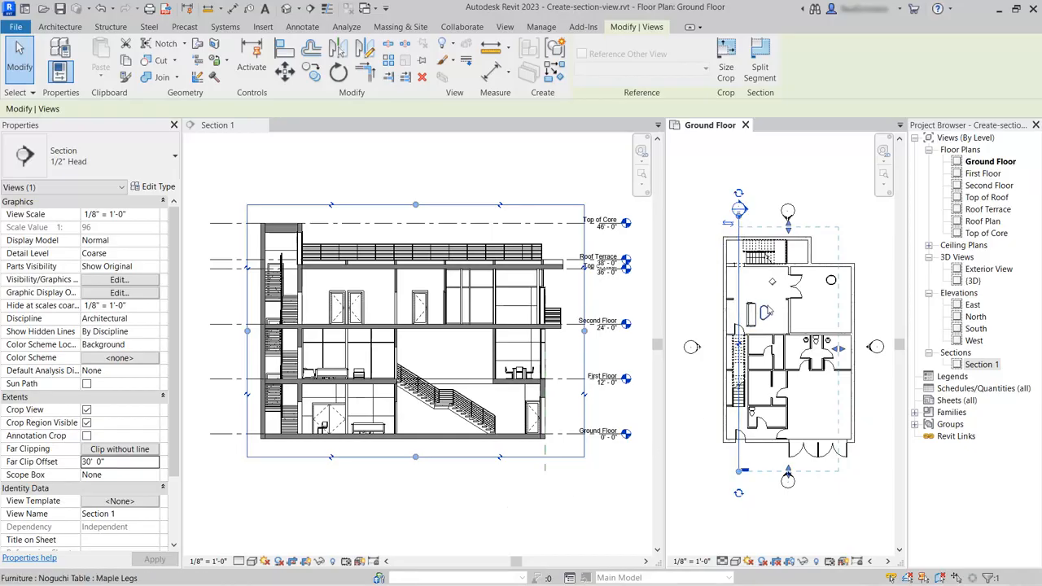
# - Cycle the symbol at the section line's upper end off and back on, and add a section head at its lower end
pyautogui.scroll(1, 767, 309)
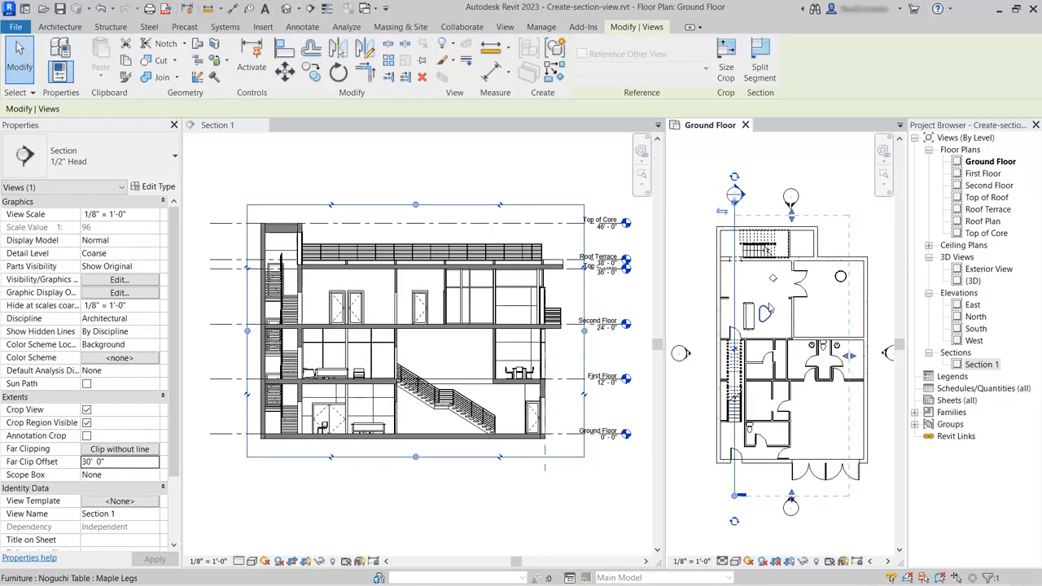
pyautogui.click(734, 178)
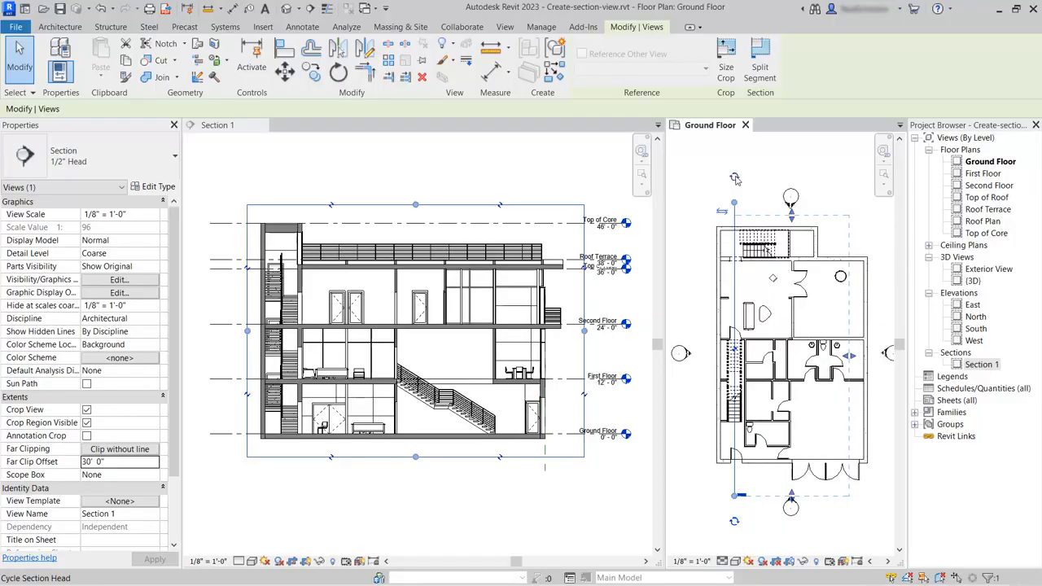
pyautogui.click(735, 178)
pyautogui.click(736, 523)
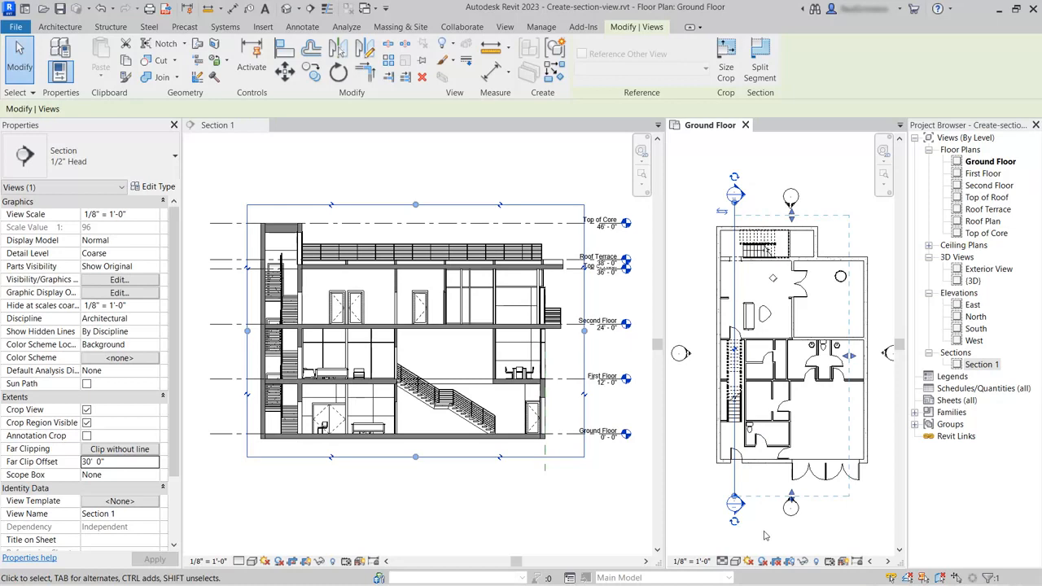
# - Break the section line with a gap in the Ground Floor plan, and shorten both segments to just beside their section heads outside the building
pyautogui.scroll(4, 724, 368)
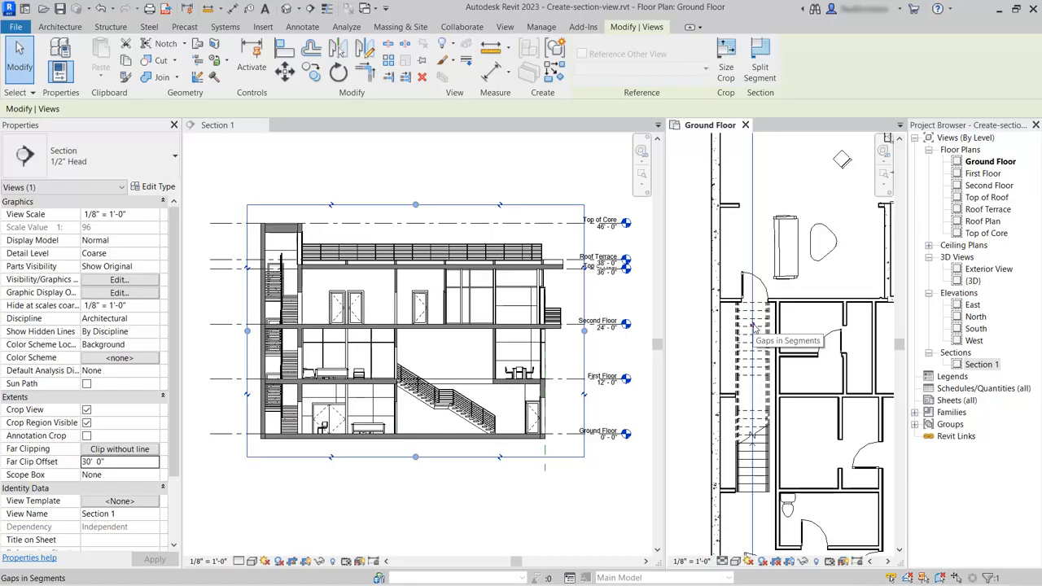
pyautogui.click(753, 328)
pyautogui.scroll(-4, 753, 327)
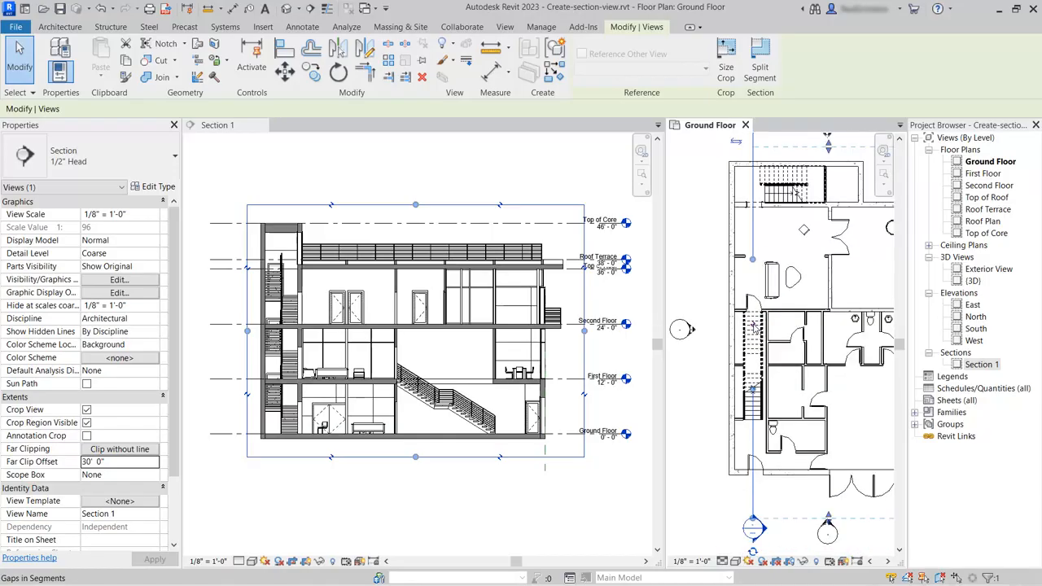
pyautogui.scroll(-1, 702, 415)
pyautogui.moveTo(741, 304); pyautogui.dragTo(753, 234)
pyautogui.moveTo(740, 390); pyautogui.dragTo(743, 458)
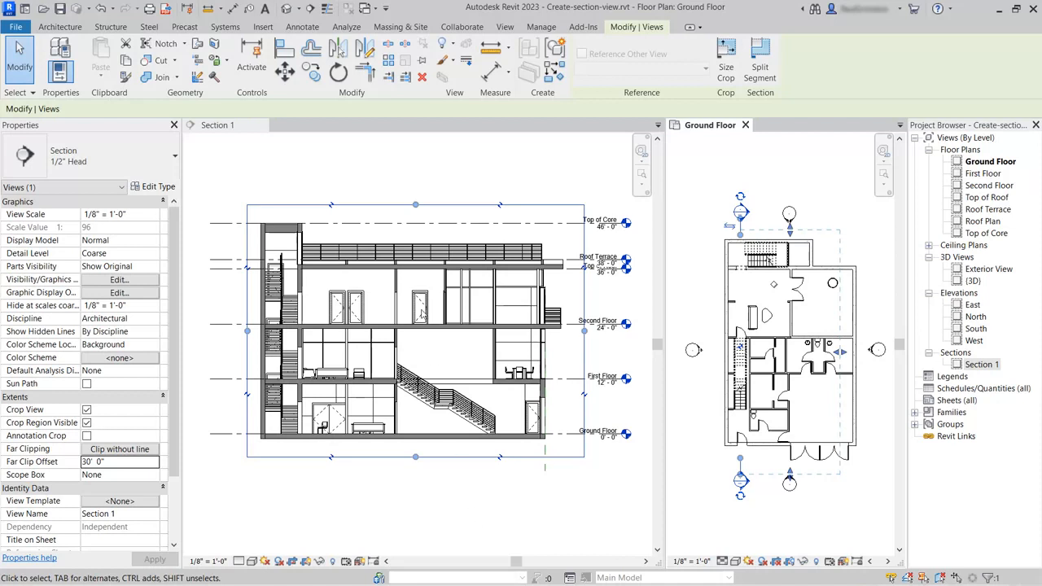
# - Activate Section 1 and turn on Show Depth under Depth Cueing in its Graphic Display Options, applying the change
pyautogui.click(228, 130)
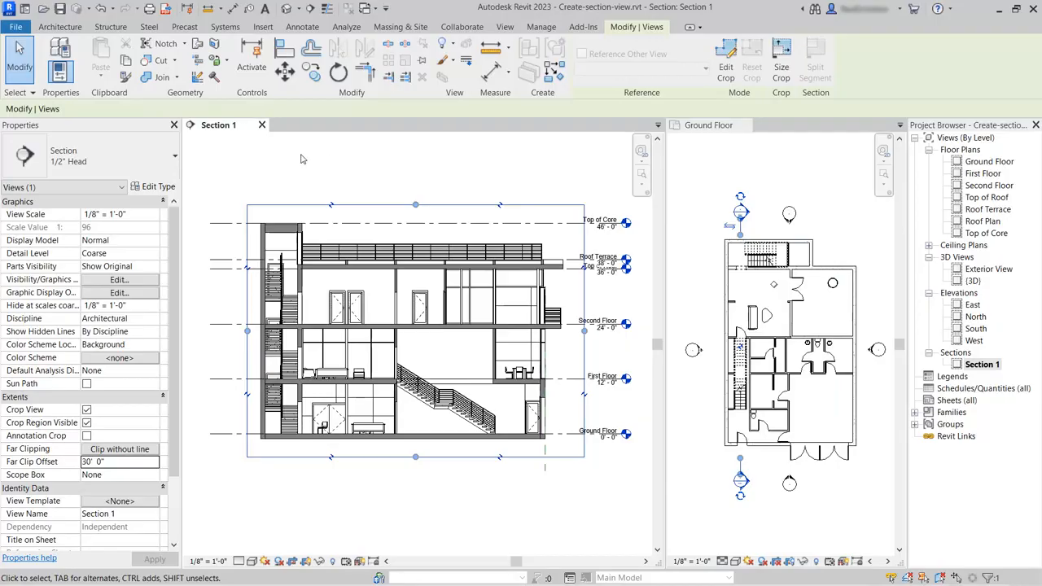
pyautogui.click(135, 294)
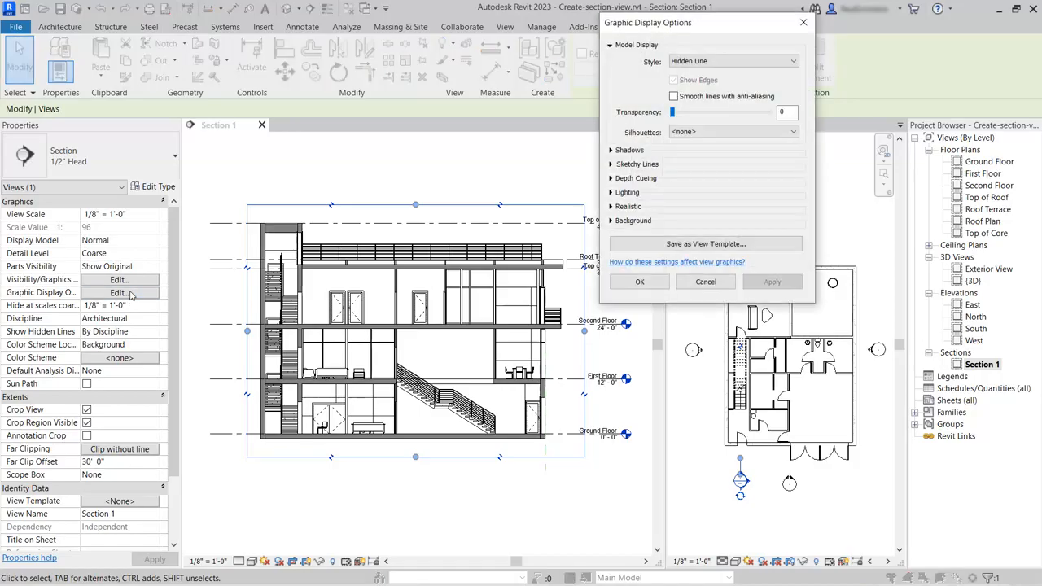
pyautogui.moveTo(685, 23); pyautogui.dragTo(697, 68)
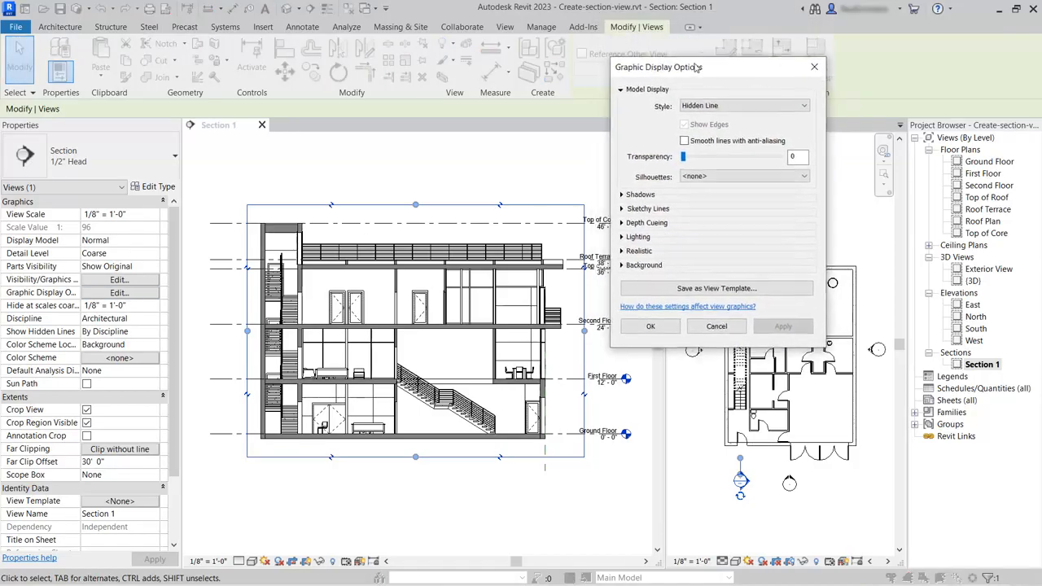
pyautogui.click(624, 223)
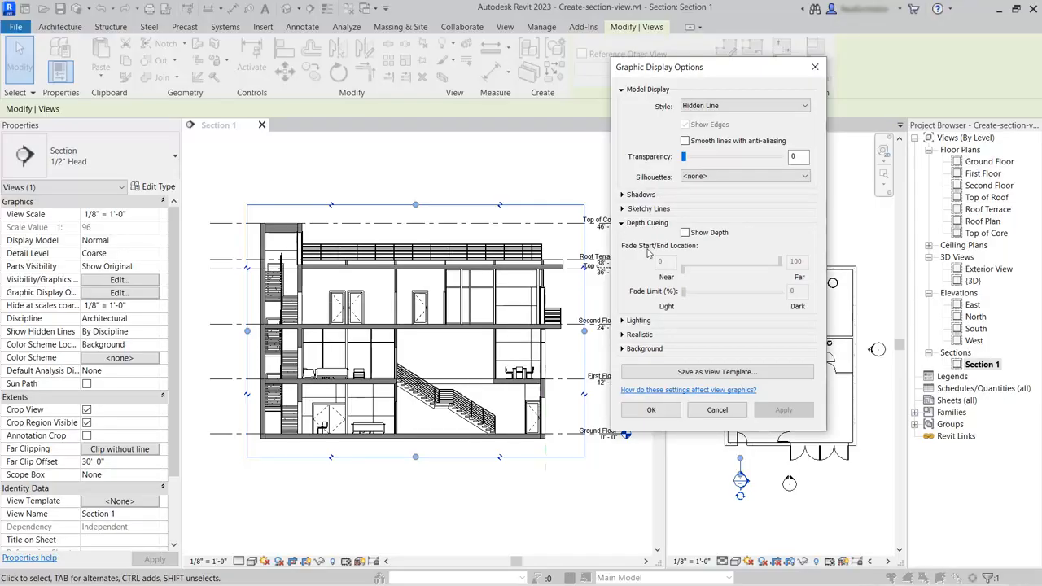
pyautogui.click(685, 232)
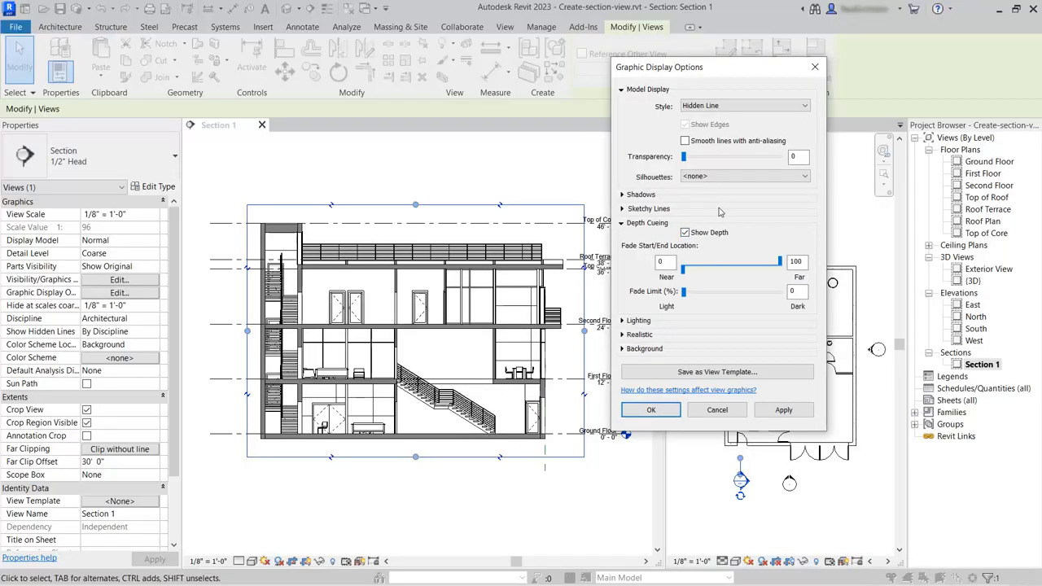
pyautogui.click(782, 410)
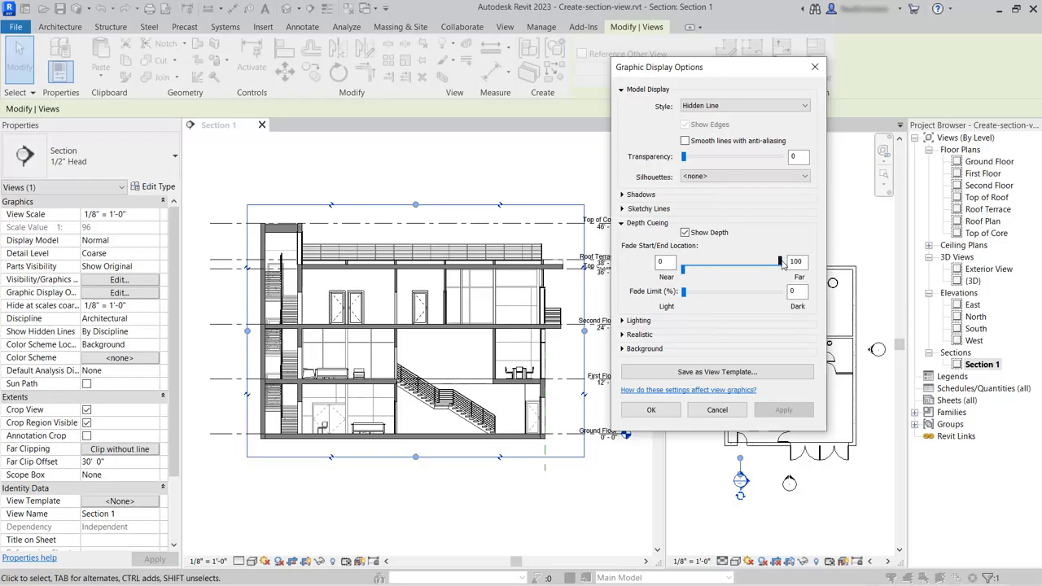
# - Set the depth cueing's far fade location to 50 and its Fade Limit to 22%, and accept the display options
pyautogui.moveTo(779, 264); pyautogui.dragTo(732, 274)
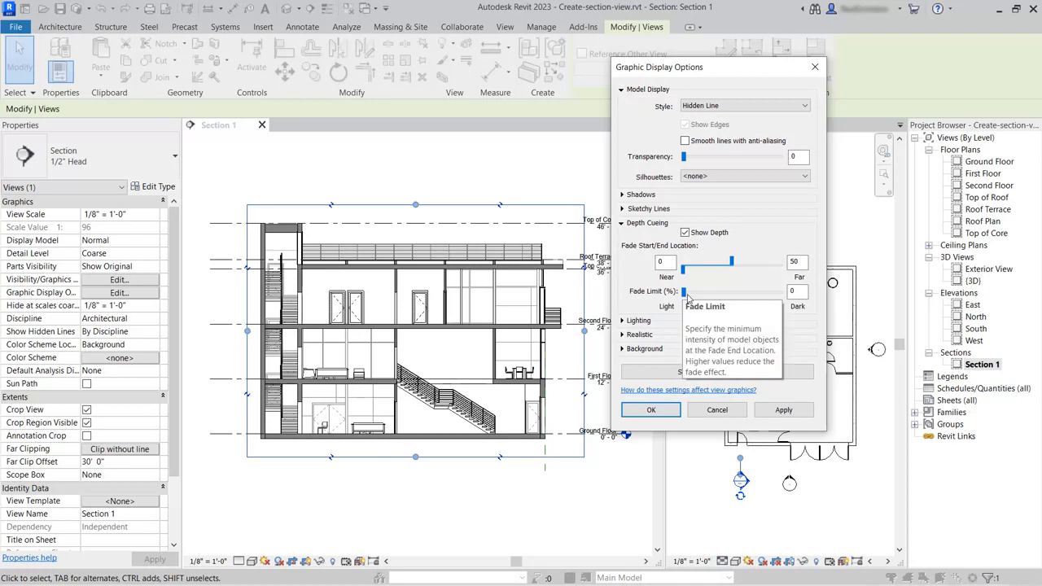
pyautogui.moveTo(684, 293); pyautogui.dragTo(705, 293)
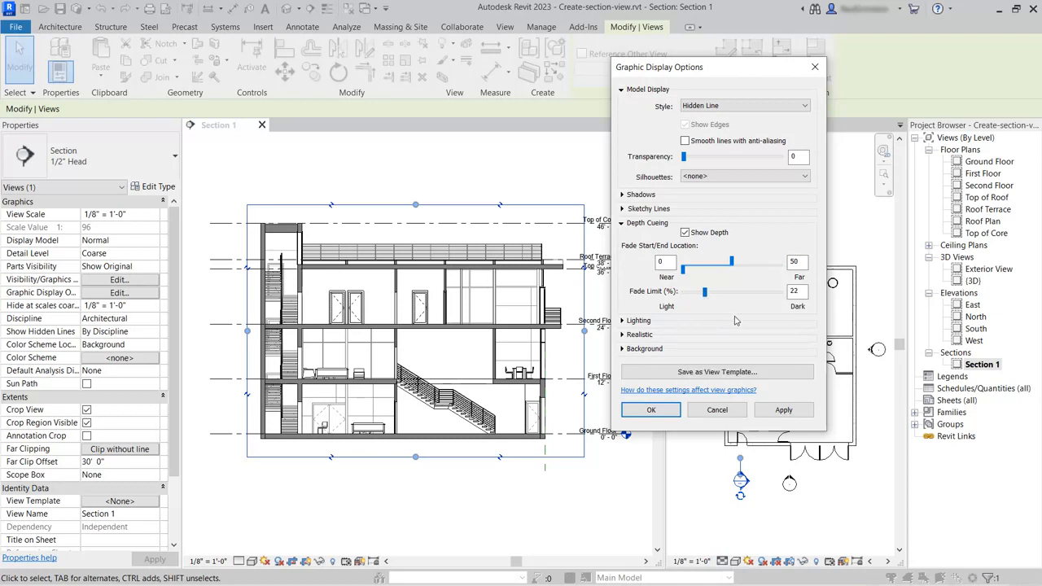
pyautogui.click(775, 411)
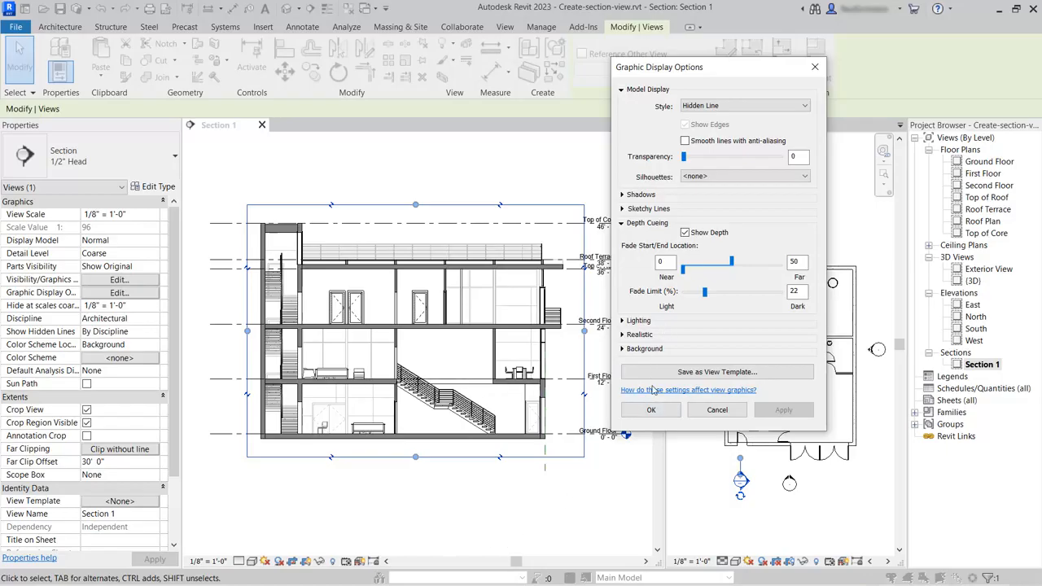
pyautogui.click(650, 411)
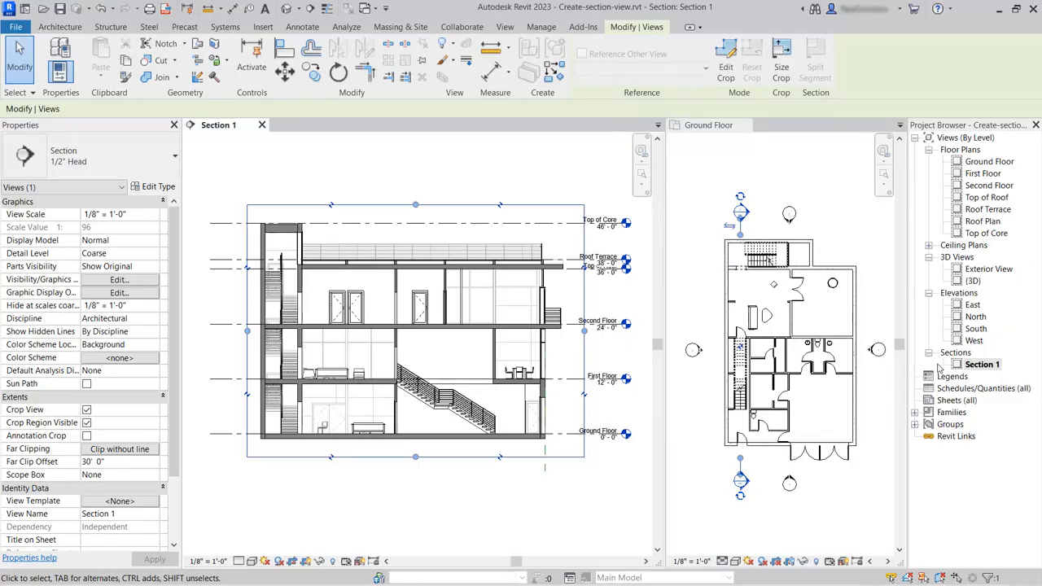
# - Rename the Section 1 view as Long Section
pyautogui.rightClick(983, 365)
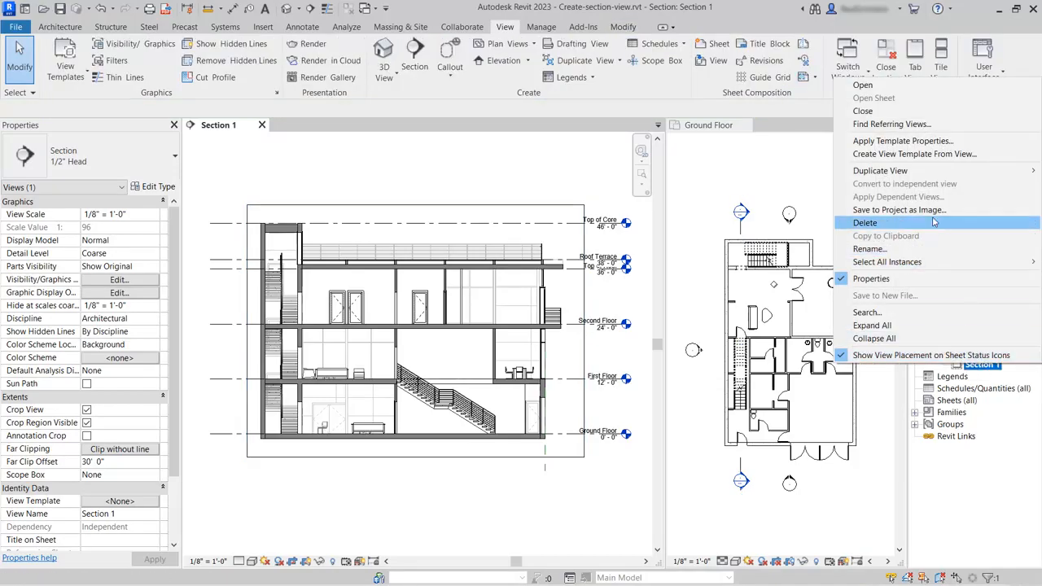
pyautogui.click(923, 249)
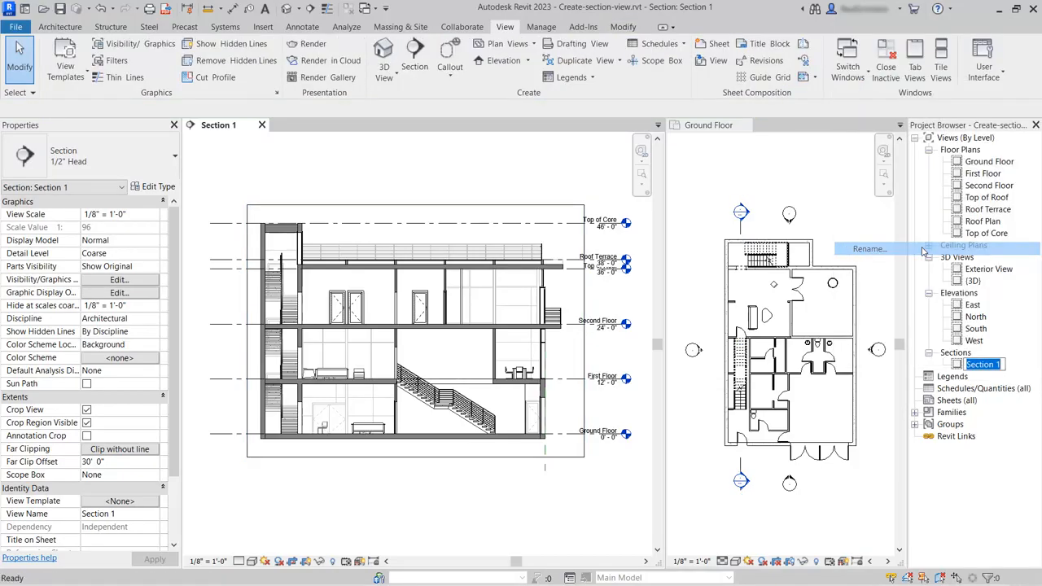
pyautogui.write('Lon')
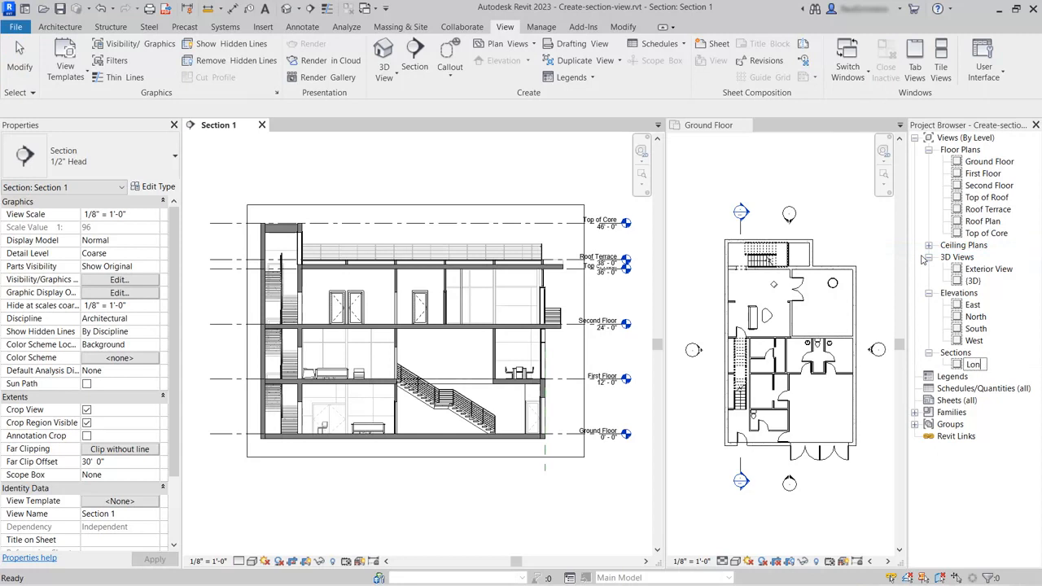
pyautogui.write('g Section')
pyautogui.press('Return')
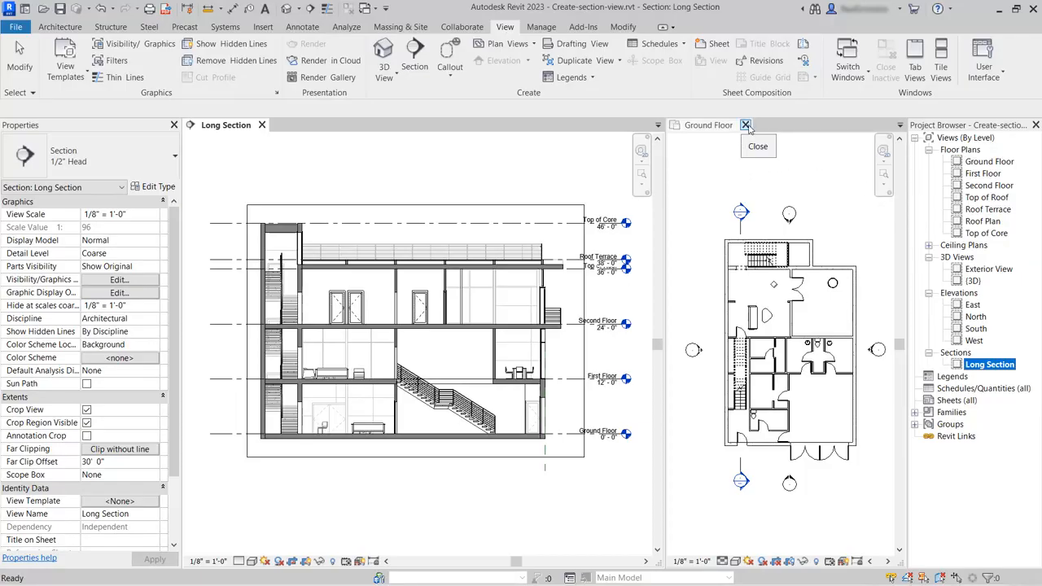
# - Close the Ground Floor view and duplicate the Exterior View 3D view
pyautogui.click(745, 125)
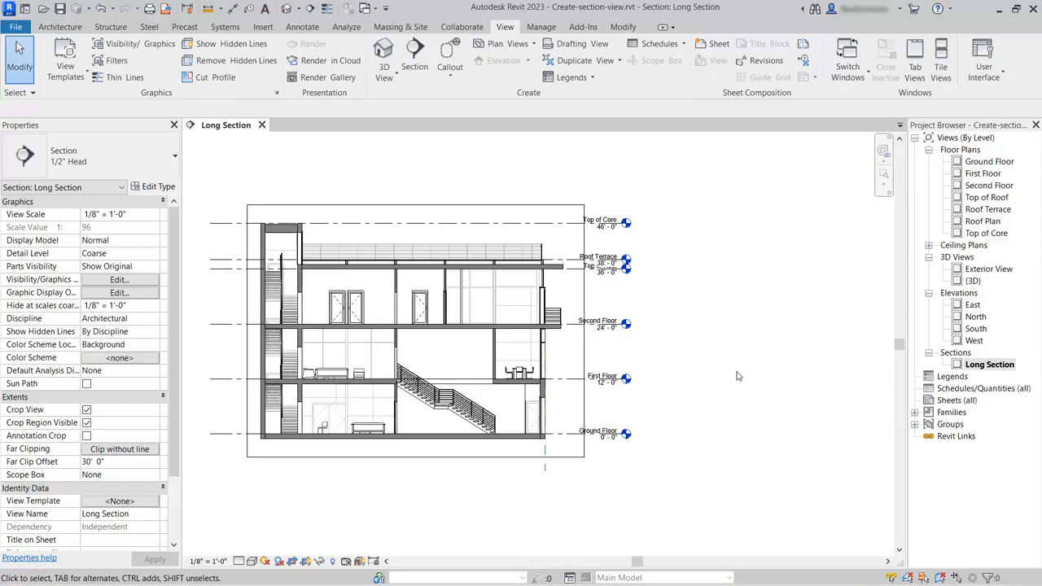
pyautogui.click(987, 270)
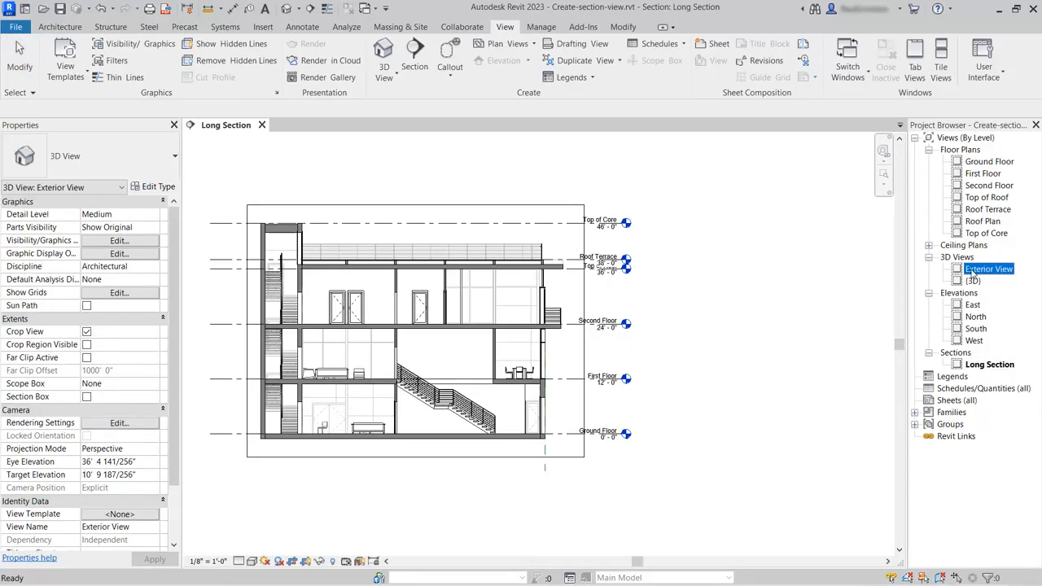
pyautogui.rightClick(988, 272)
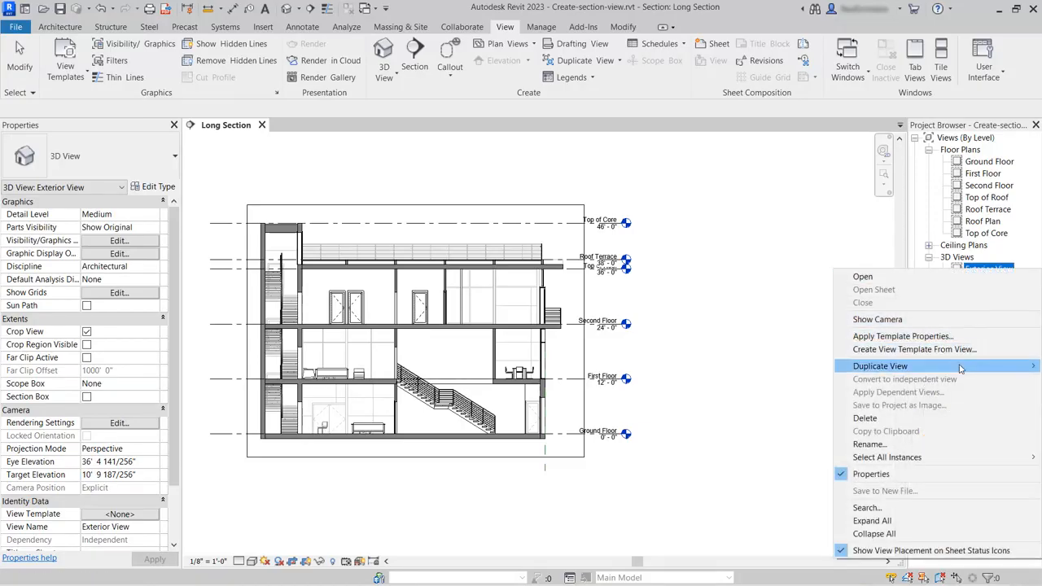
pyautogui.moveTo(960, 369)
pyautogui.click(810, 368)
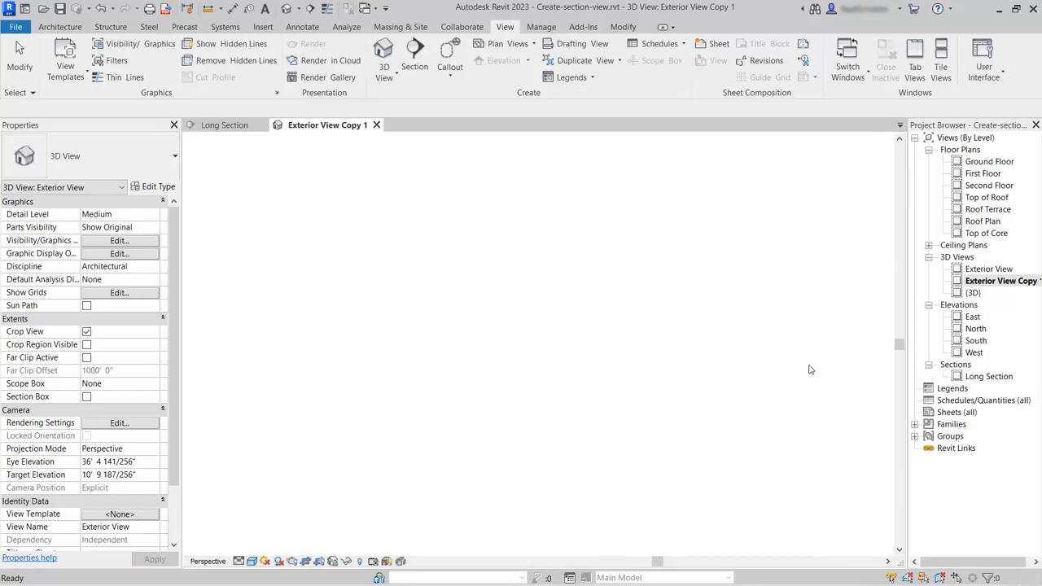
# - Rename the duplicated exterior 3D view as Long Section 3D
pyautogui.rightClick(988, 282)
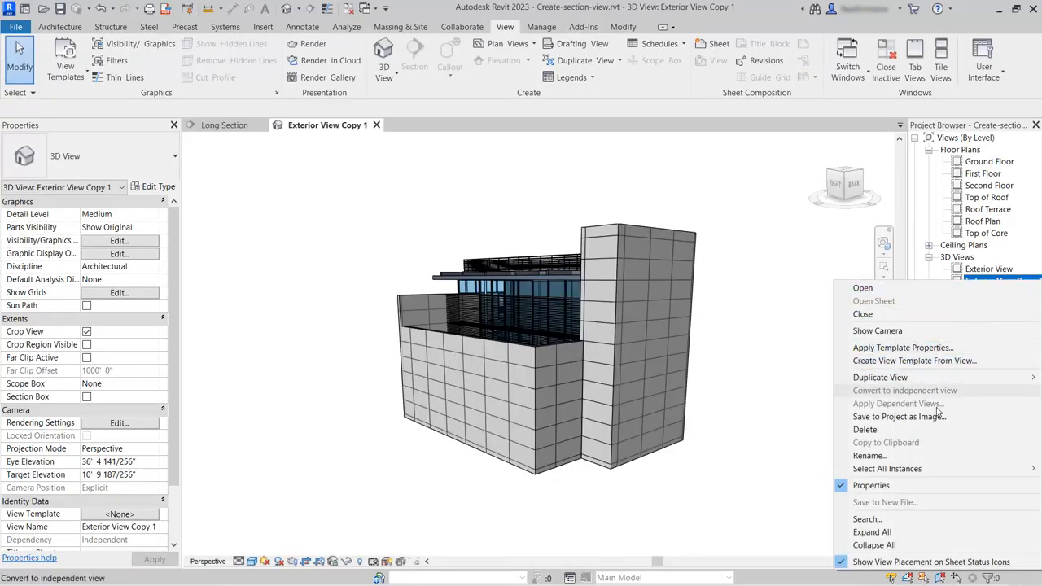
pyautogui.click(929, 456)
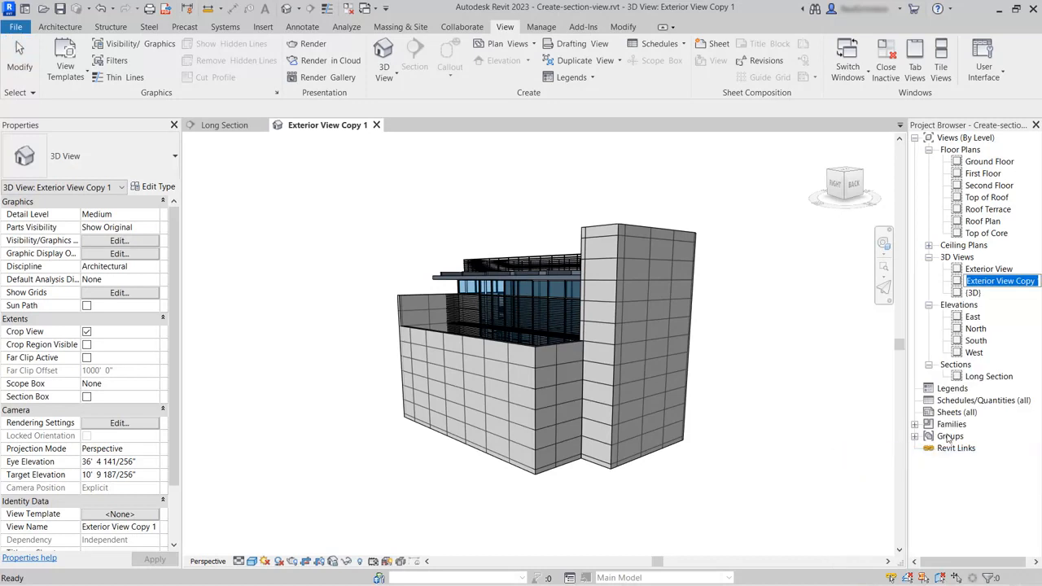
pyautogui.write('Long ')
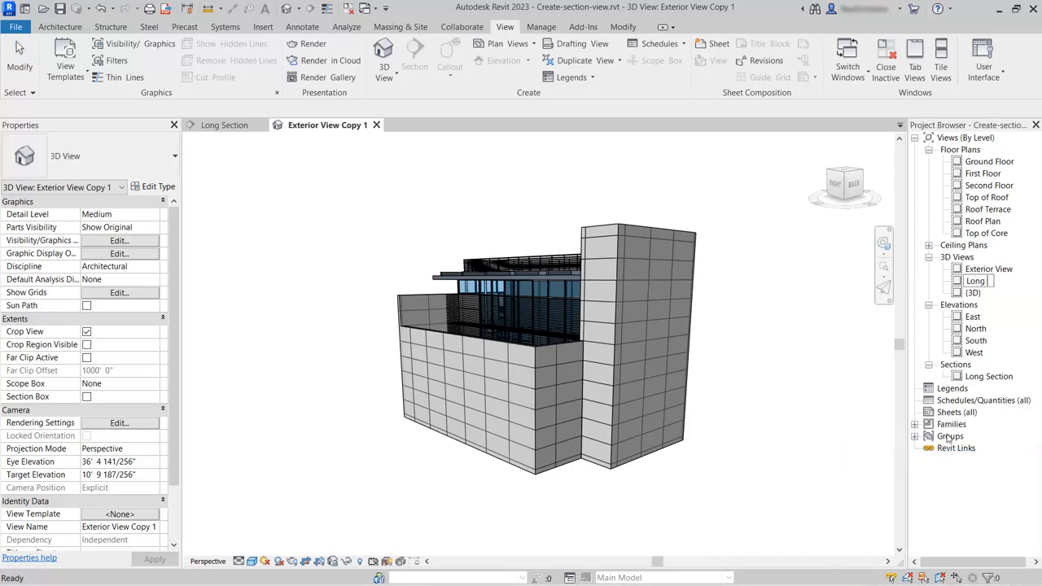
pyautogui.write('Section 3D')
pyautogui.press('Return')
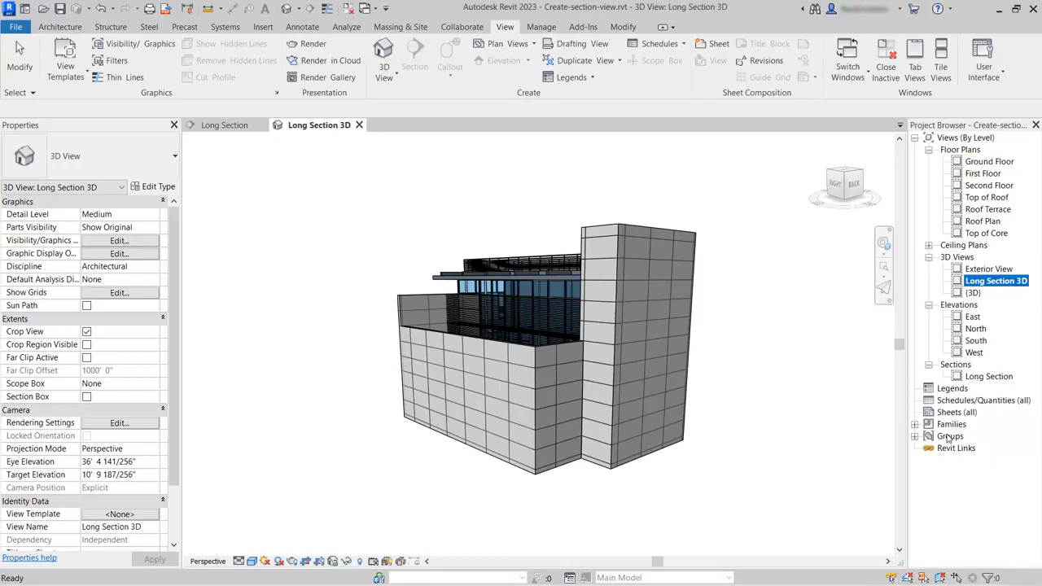
# - Orient the Long Section 3D view to the Long Section view using the ViewCube's Orient to View option
pyautogui.rightClick(845, 177)
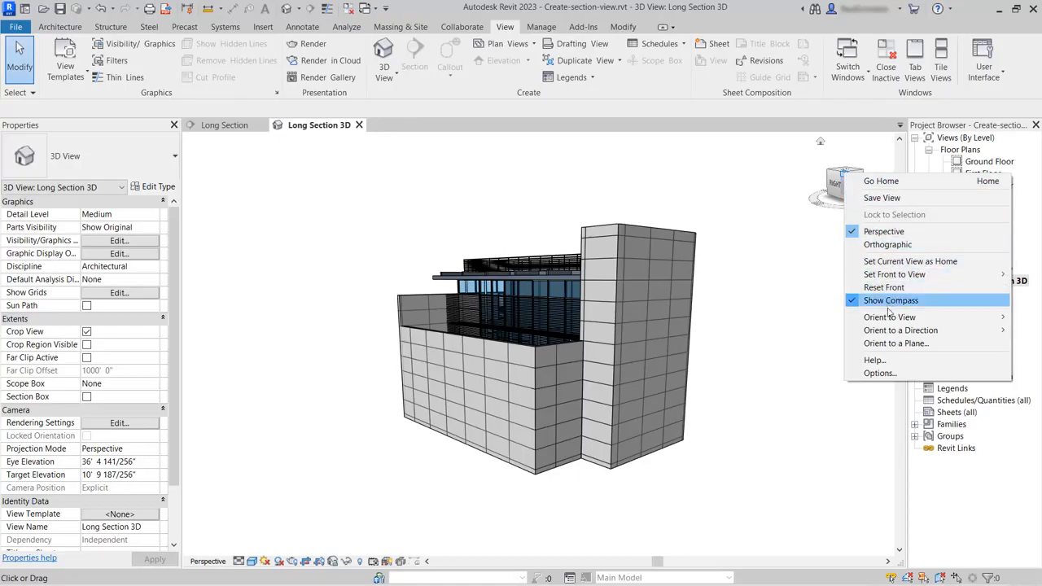
pyautogui.moveTo(887, 322)
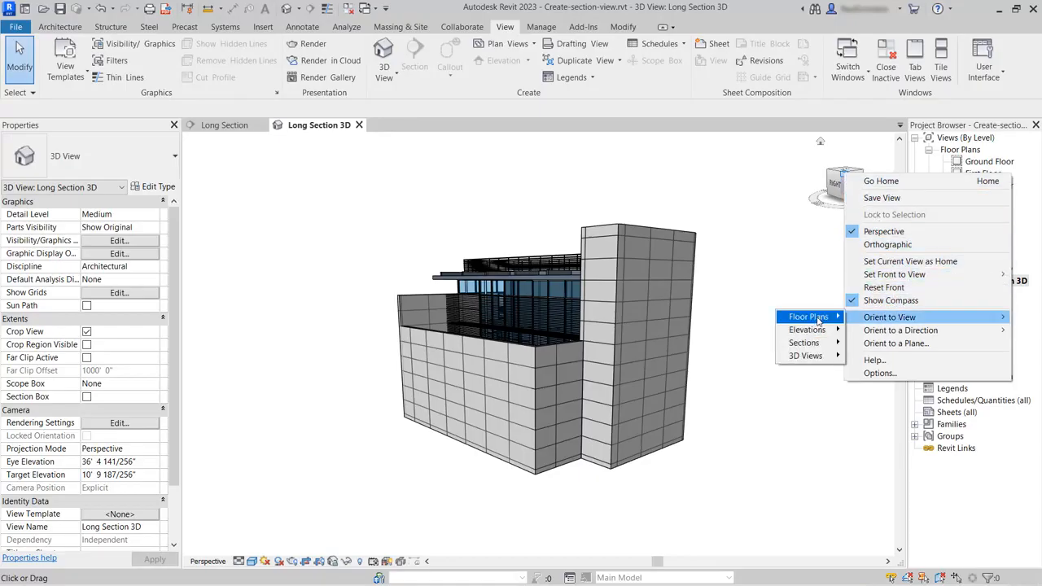
pyautogui.moveTo(815, 344)
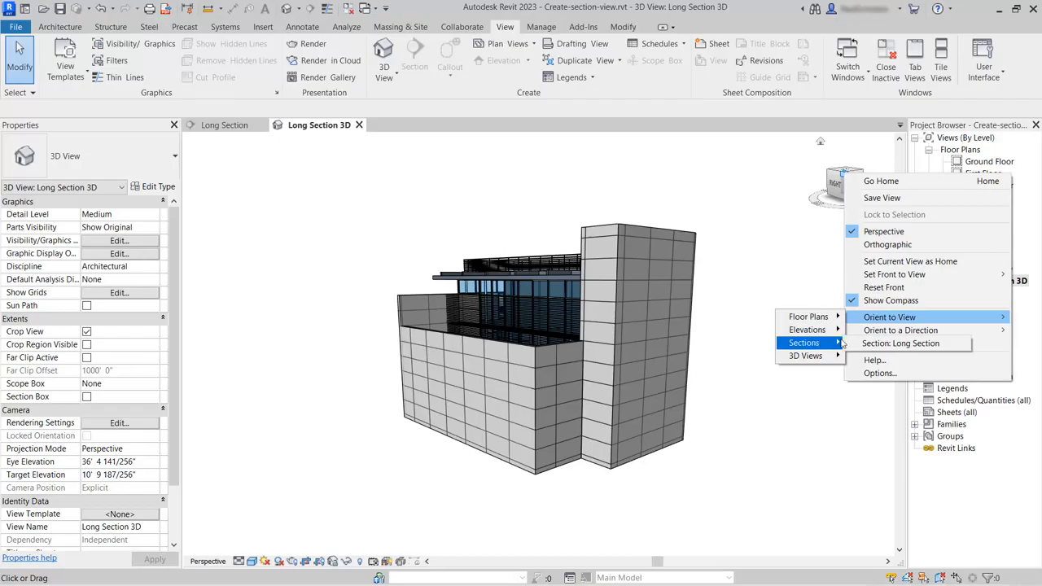
pyautogui.click(934, 345)
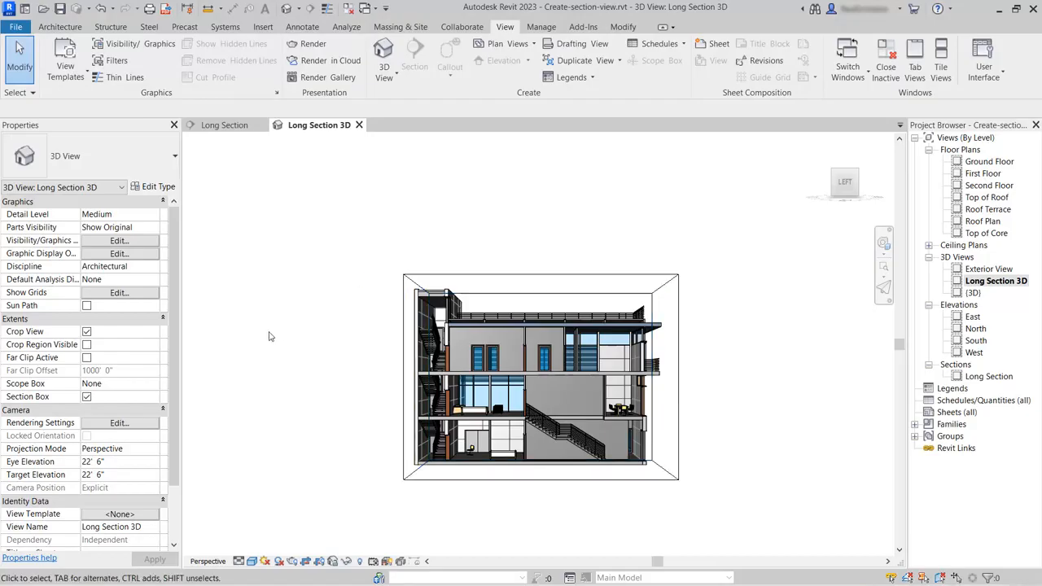
# - Hide the section box in the Long Section 3D view by category
pyautogui.moveTo(834, 183)
pyautogui.moveTo(835, 183)
pyautogui.mouseDown()
pyautogui.moveTo(887, 168)
pyautogui.moveTo(886, 179)
pyautogui.moveTo(186, 189)
pyautogui.moveTo(890, 202)
pyautogui.mouseUp()
pyautogui.scroll(1, 580, 511)
pyautogui.scroll(1, 580, 511)
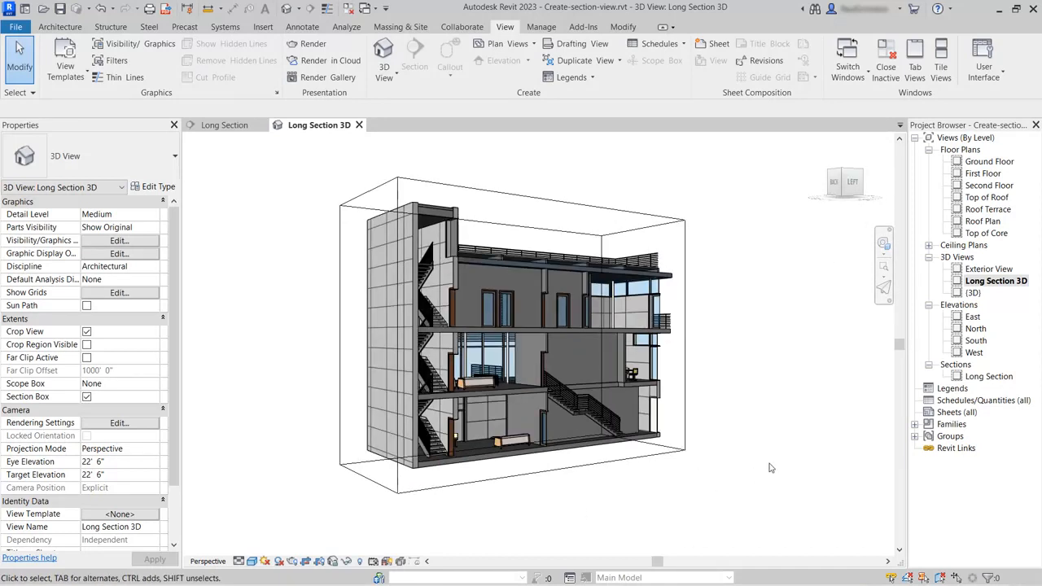
pyautogui.click(579, 208)
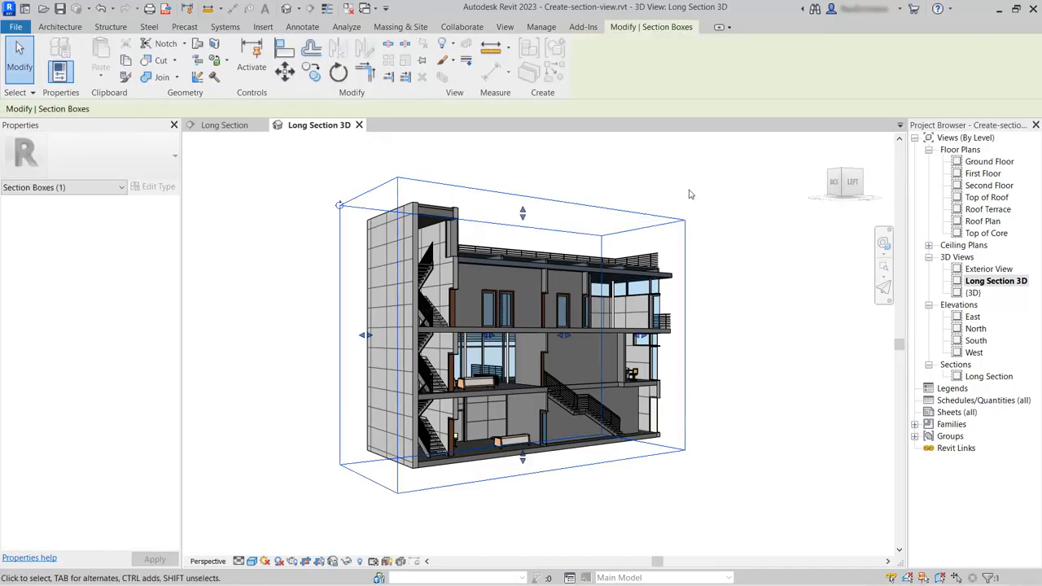
pyautogui.rightClick(579, 202)
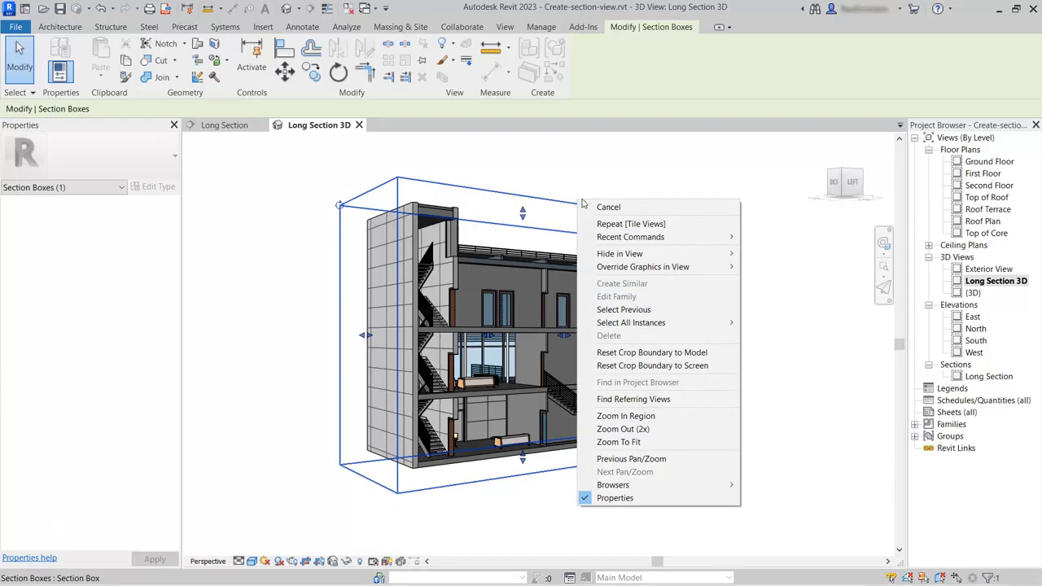
pyautogui.moveTo(716, 253)
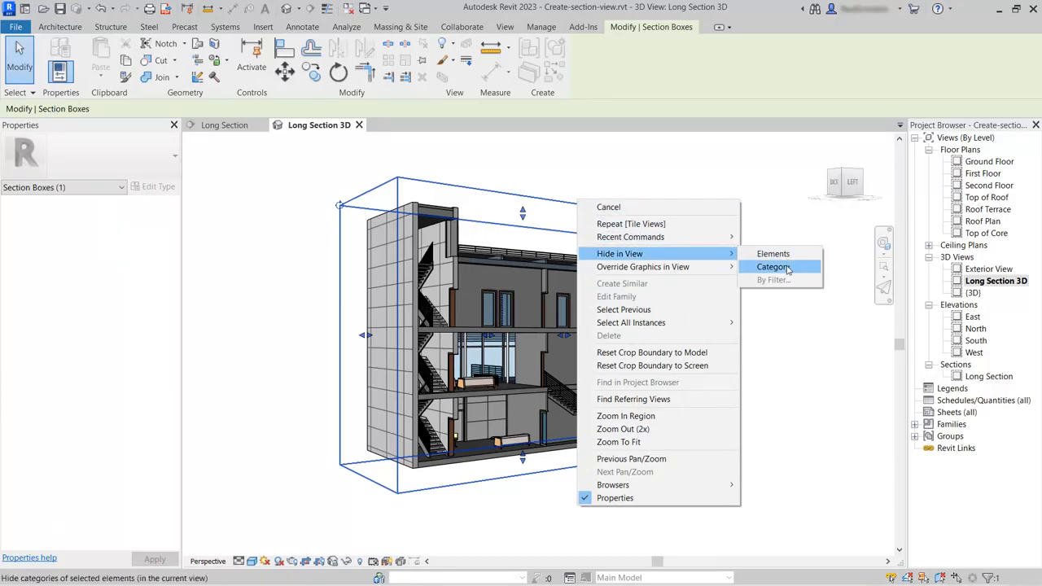
pyautogui.click(788, 268)
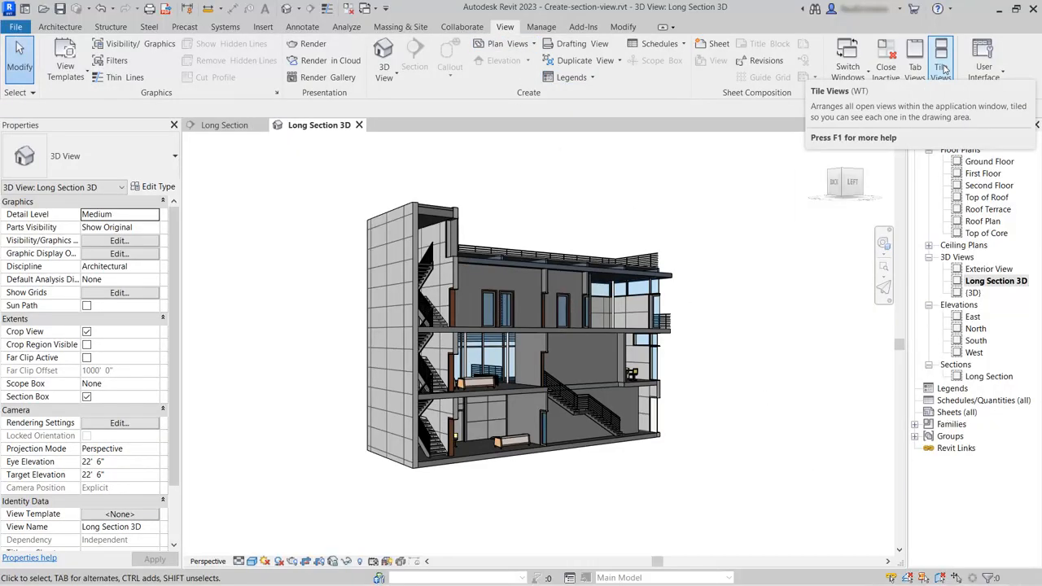
# - Tile the Long Section 3D and Long Section views side by side, leaving the 3D view active
pyautogui.click(941, 67)
pyautogui.moveTo(410, 314); pyautogui.dragTo(182, 288, button='middle')
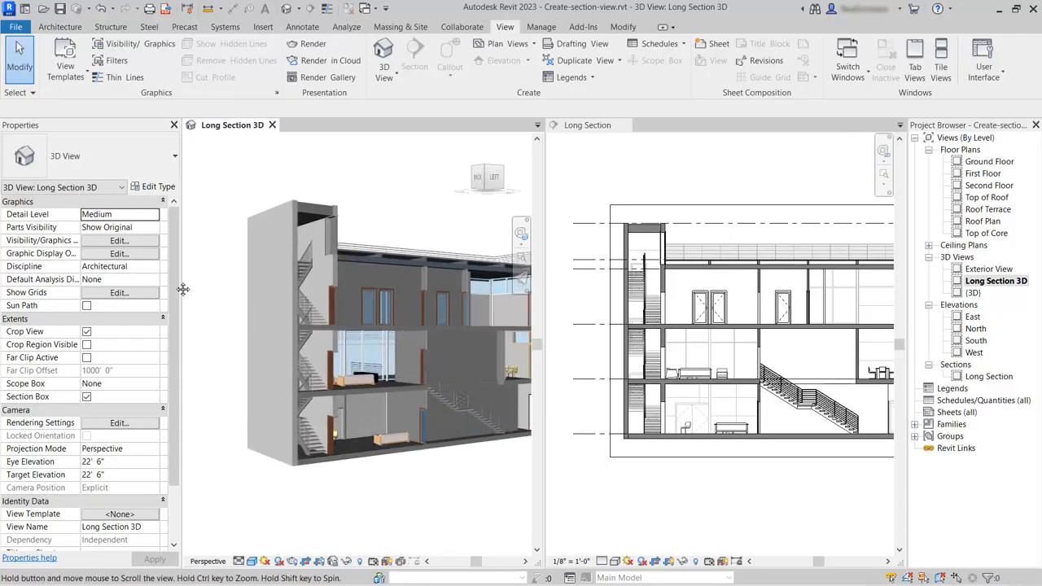
pyautogui.click(787, 497)
pyautogui.moveTo(789, 486); pyautogui.dragTo(772, 485, button='middle')
pyautogui.scroll(-2, 772, 484)
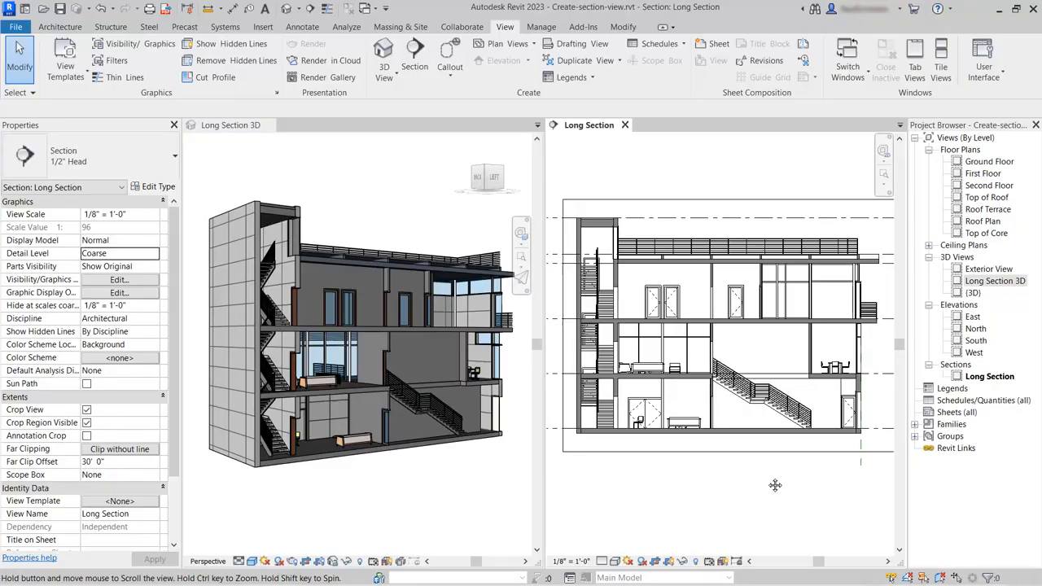
pyautogui.click(444, 524)
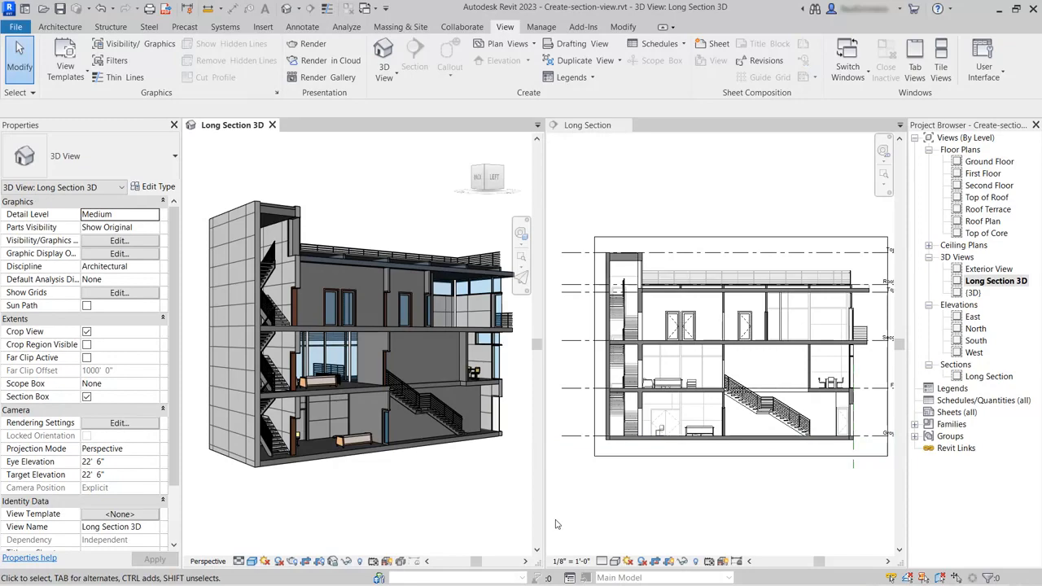